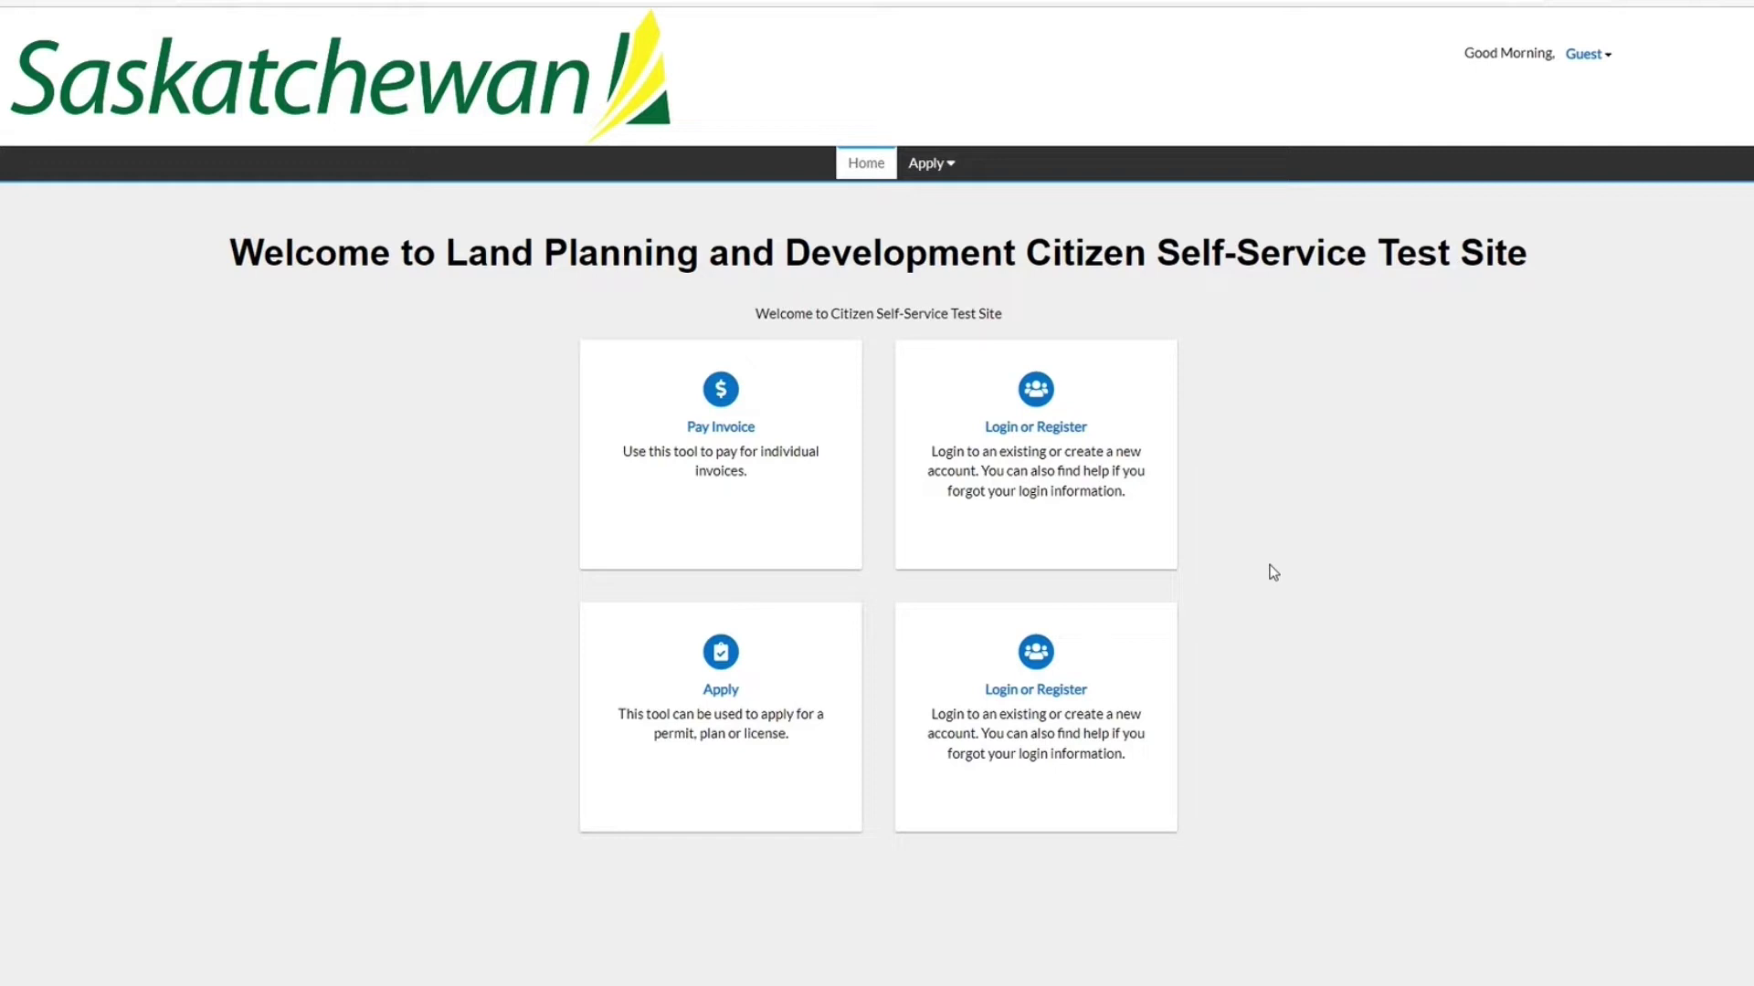
Step: Start a new account registration from the Guest menu, reaching the email step
click(1598, 58)
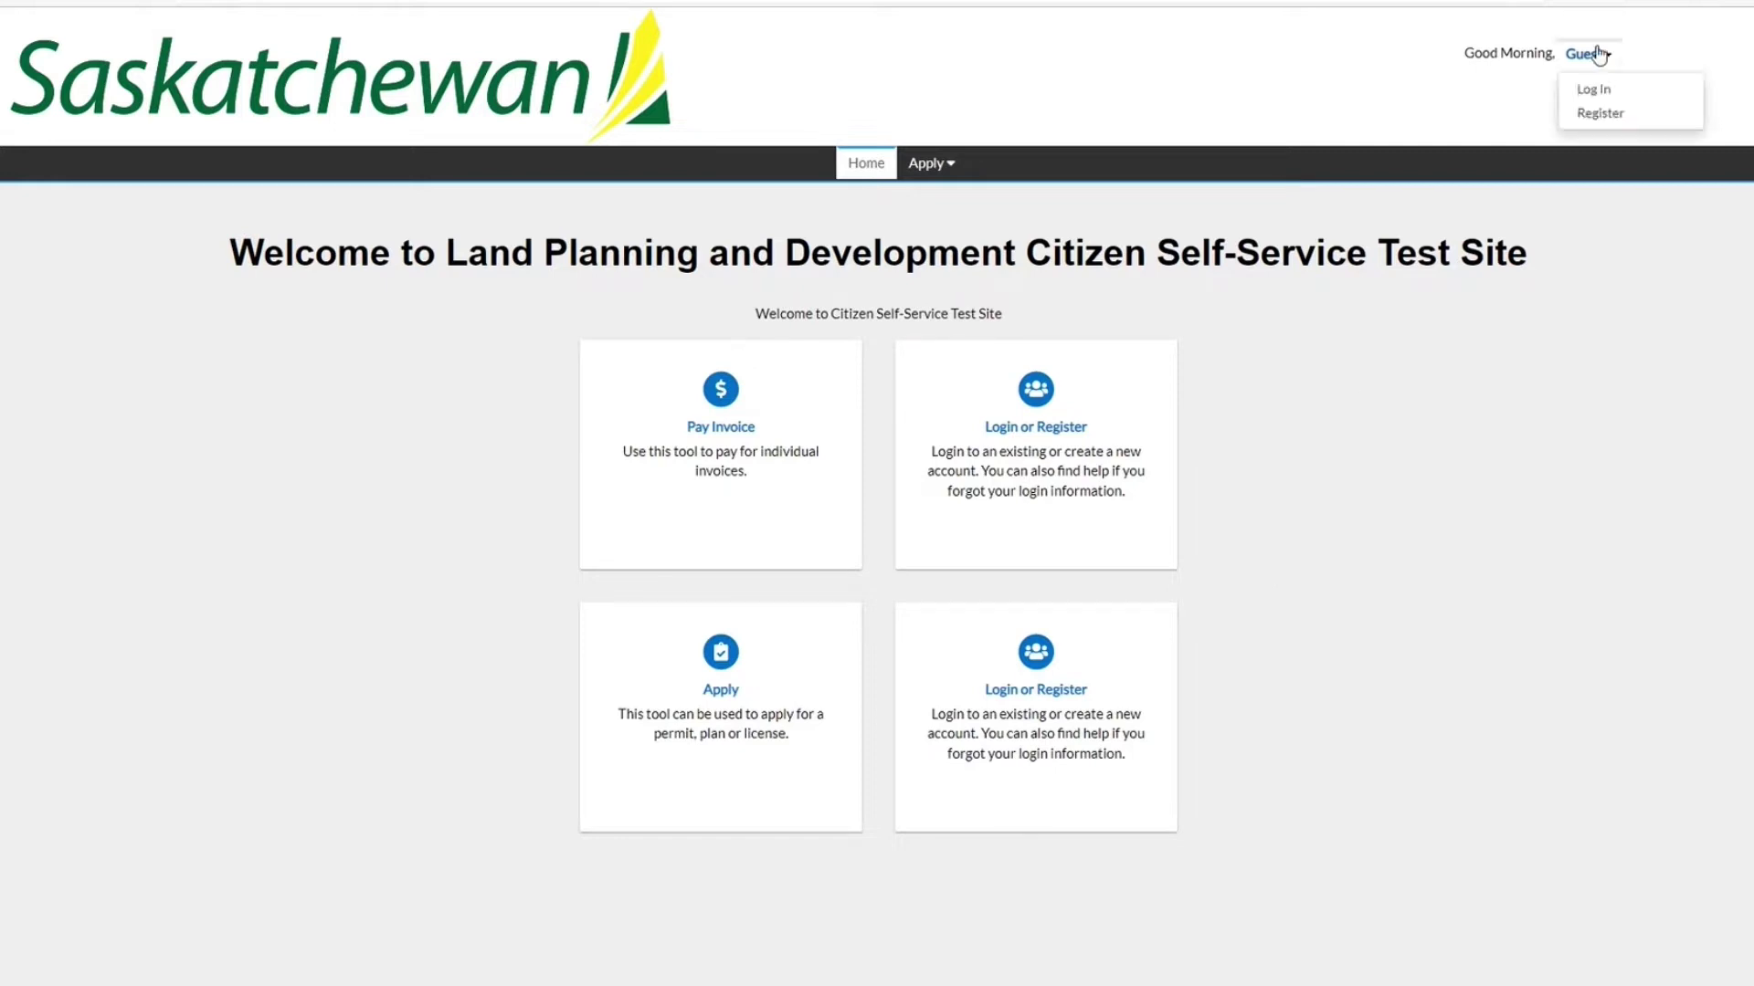
click(1566, 118)
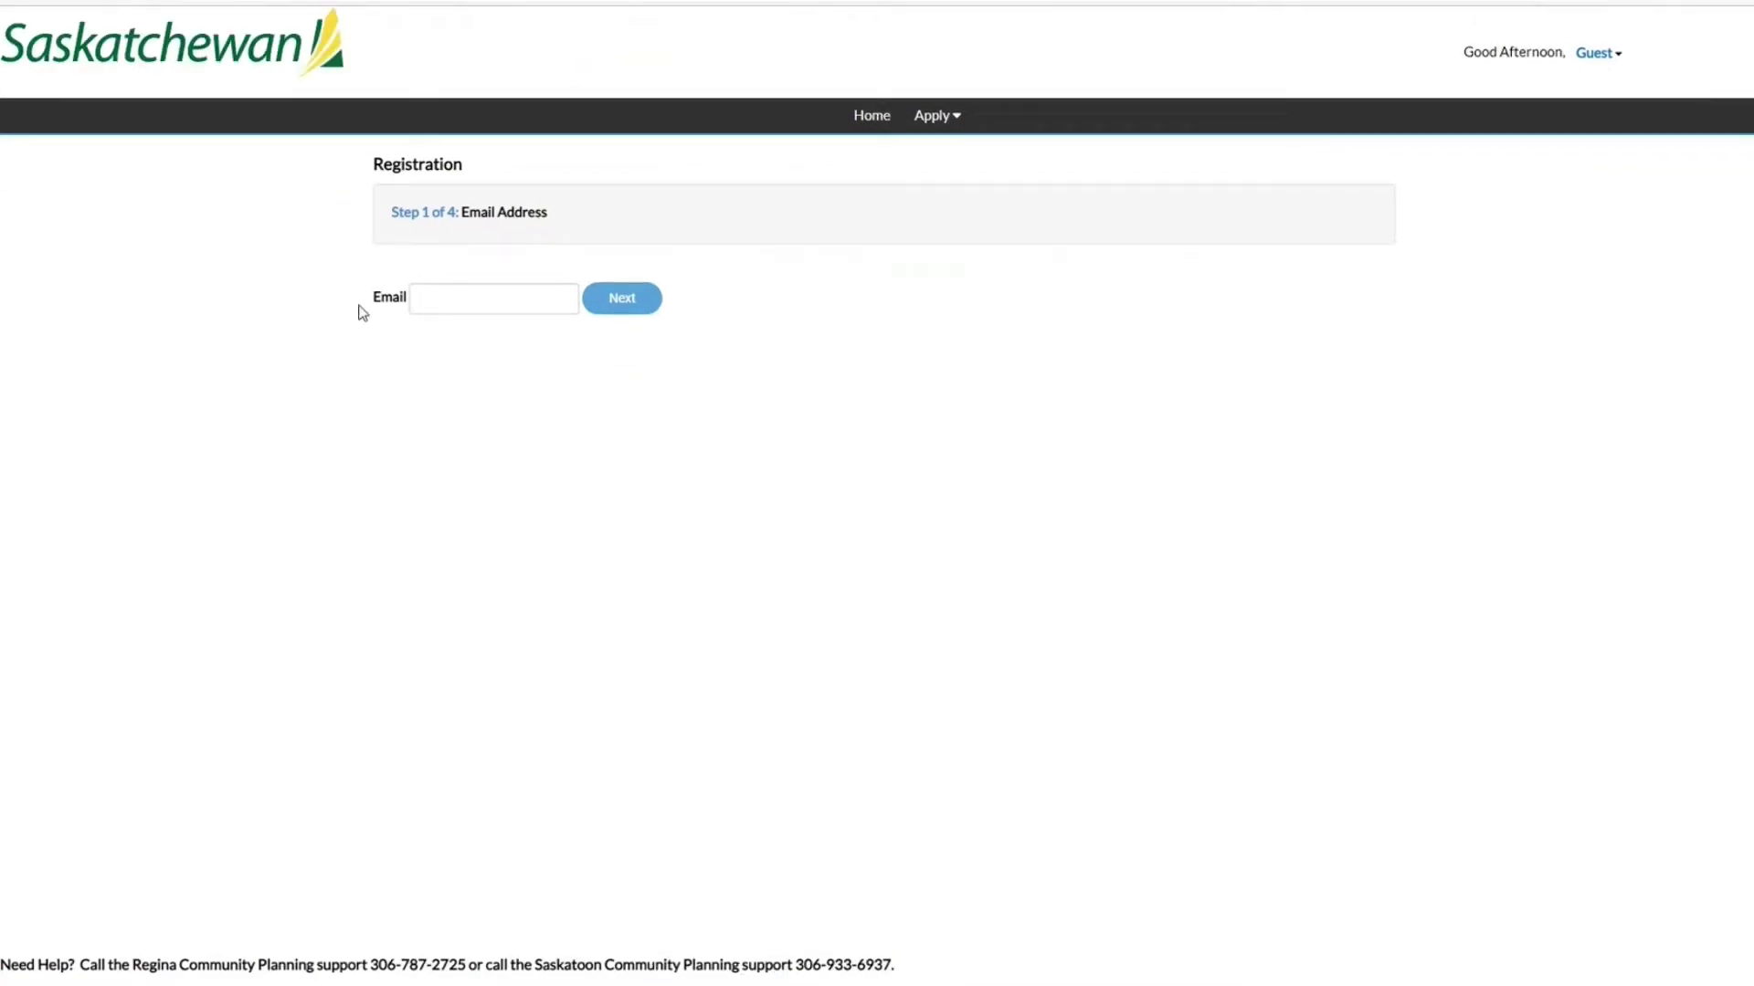
Step: Enter the registration email address and submit it for confirmation
click(422, 294)
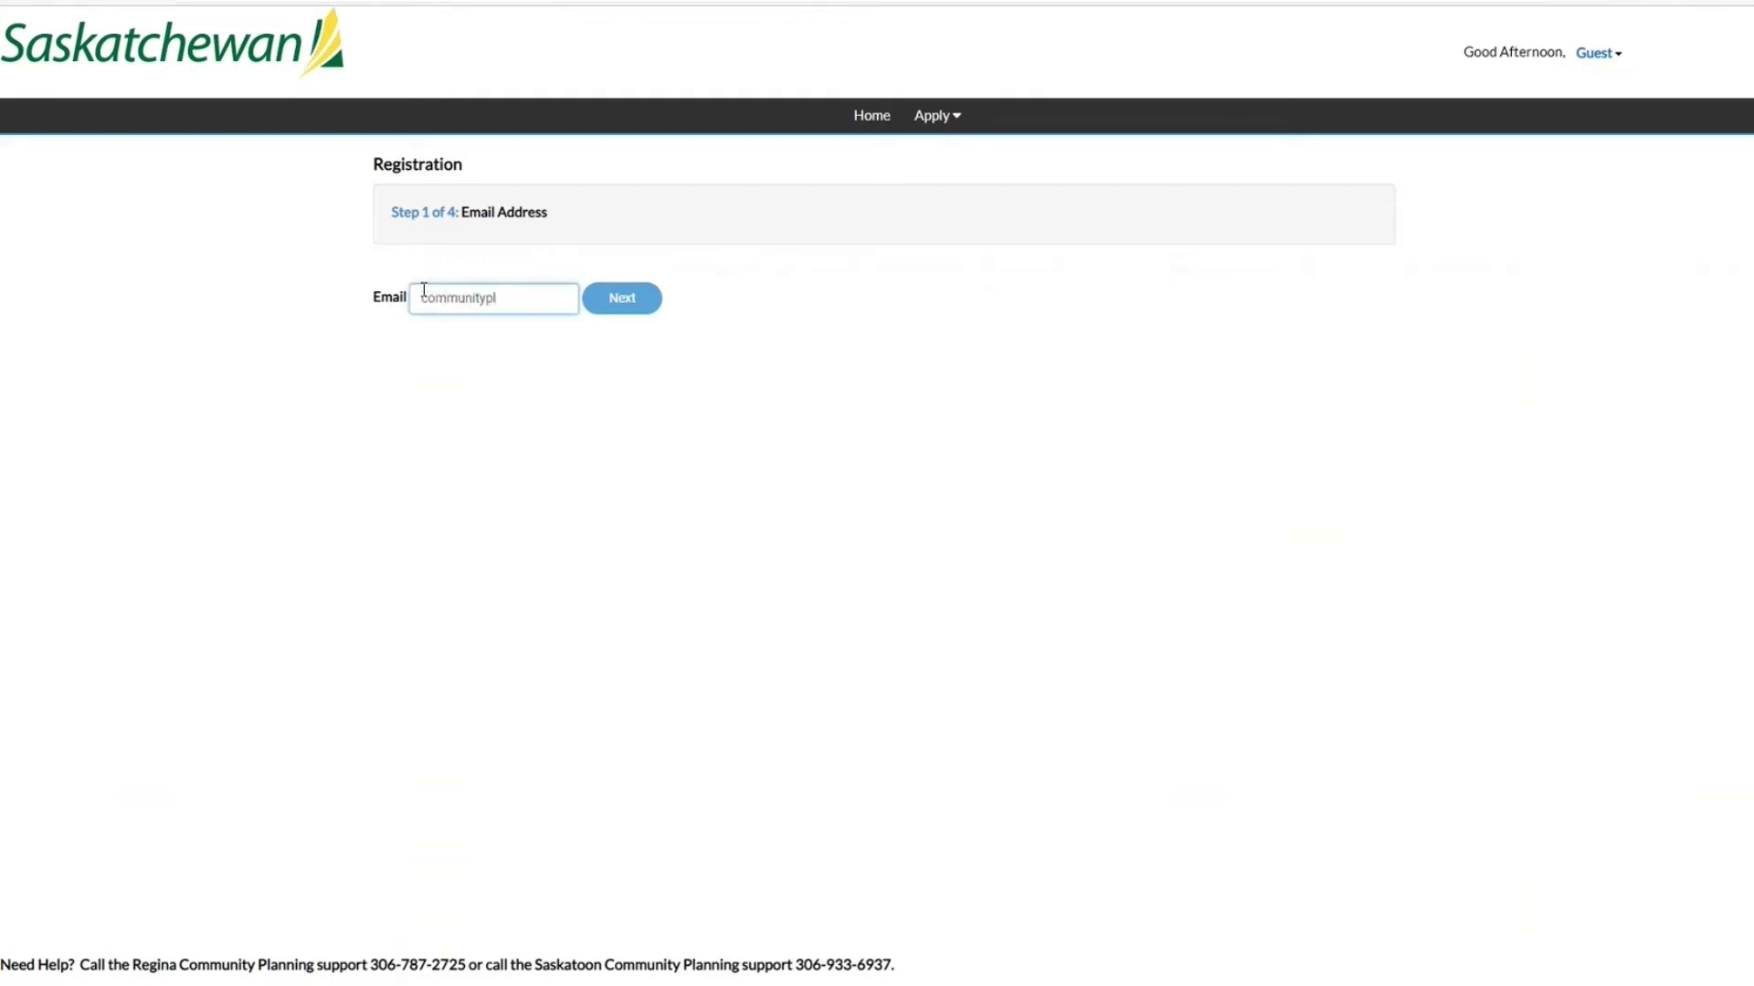
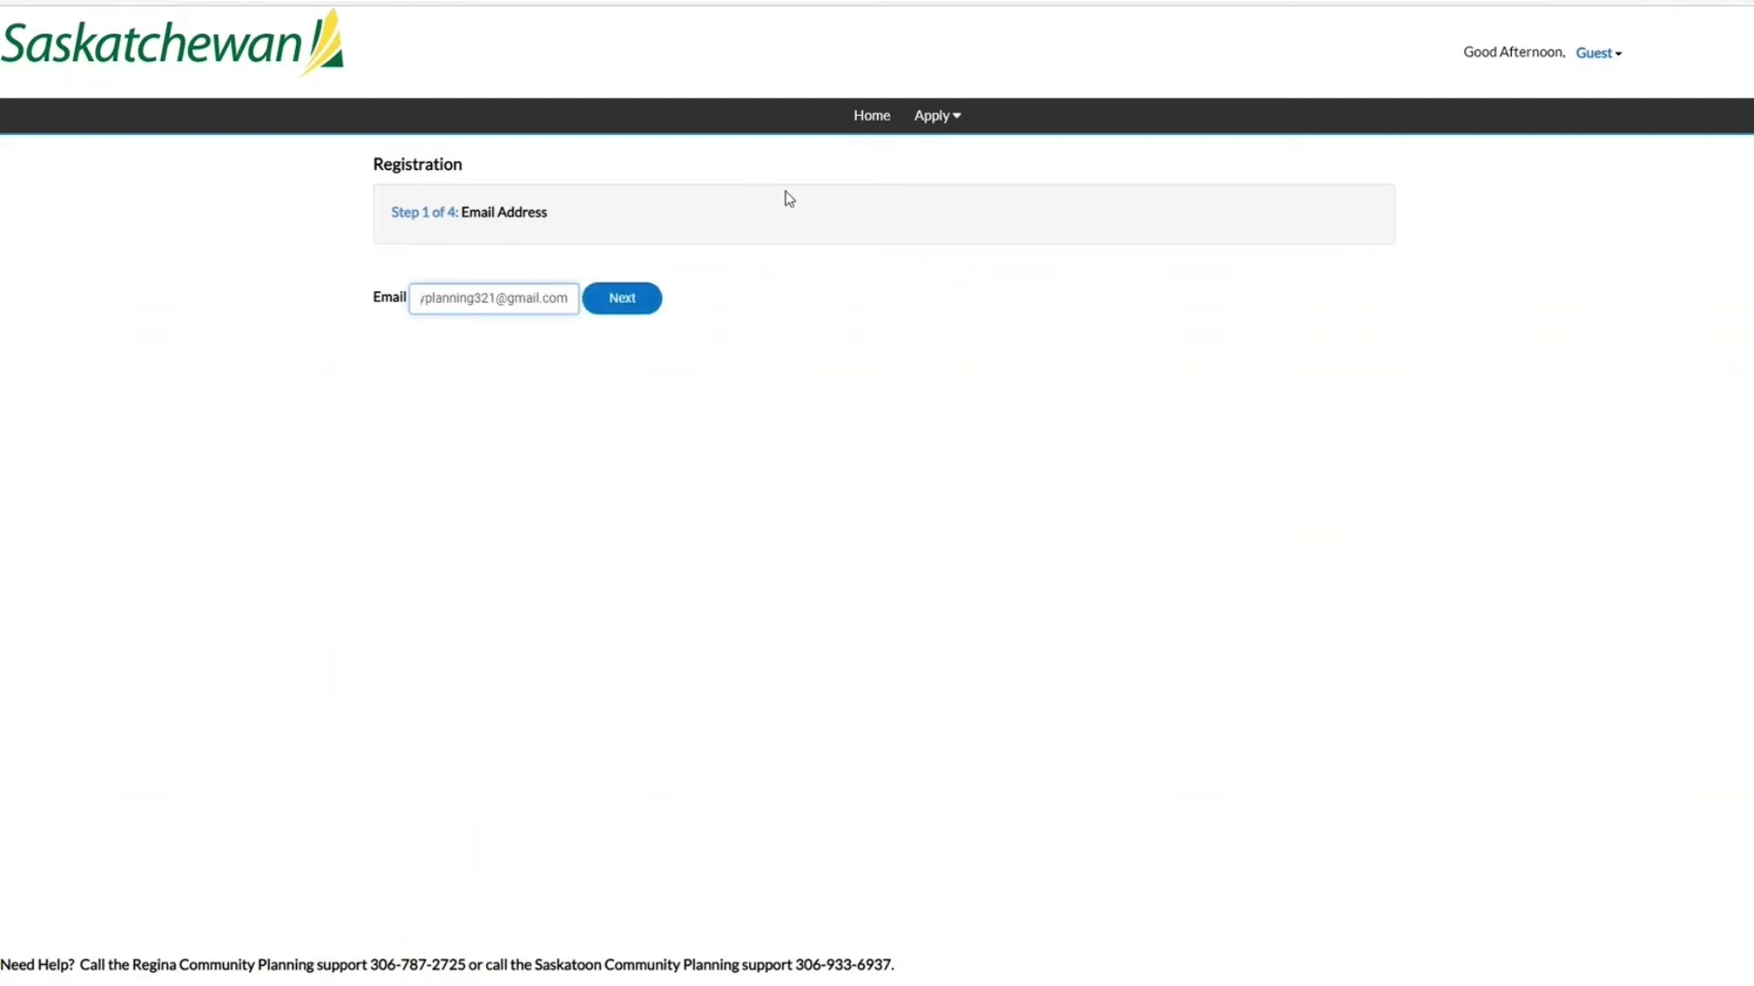
click(638, 293)
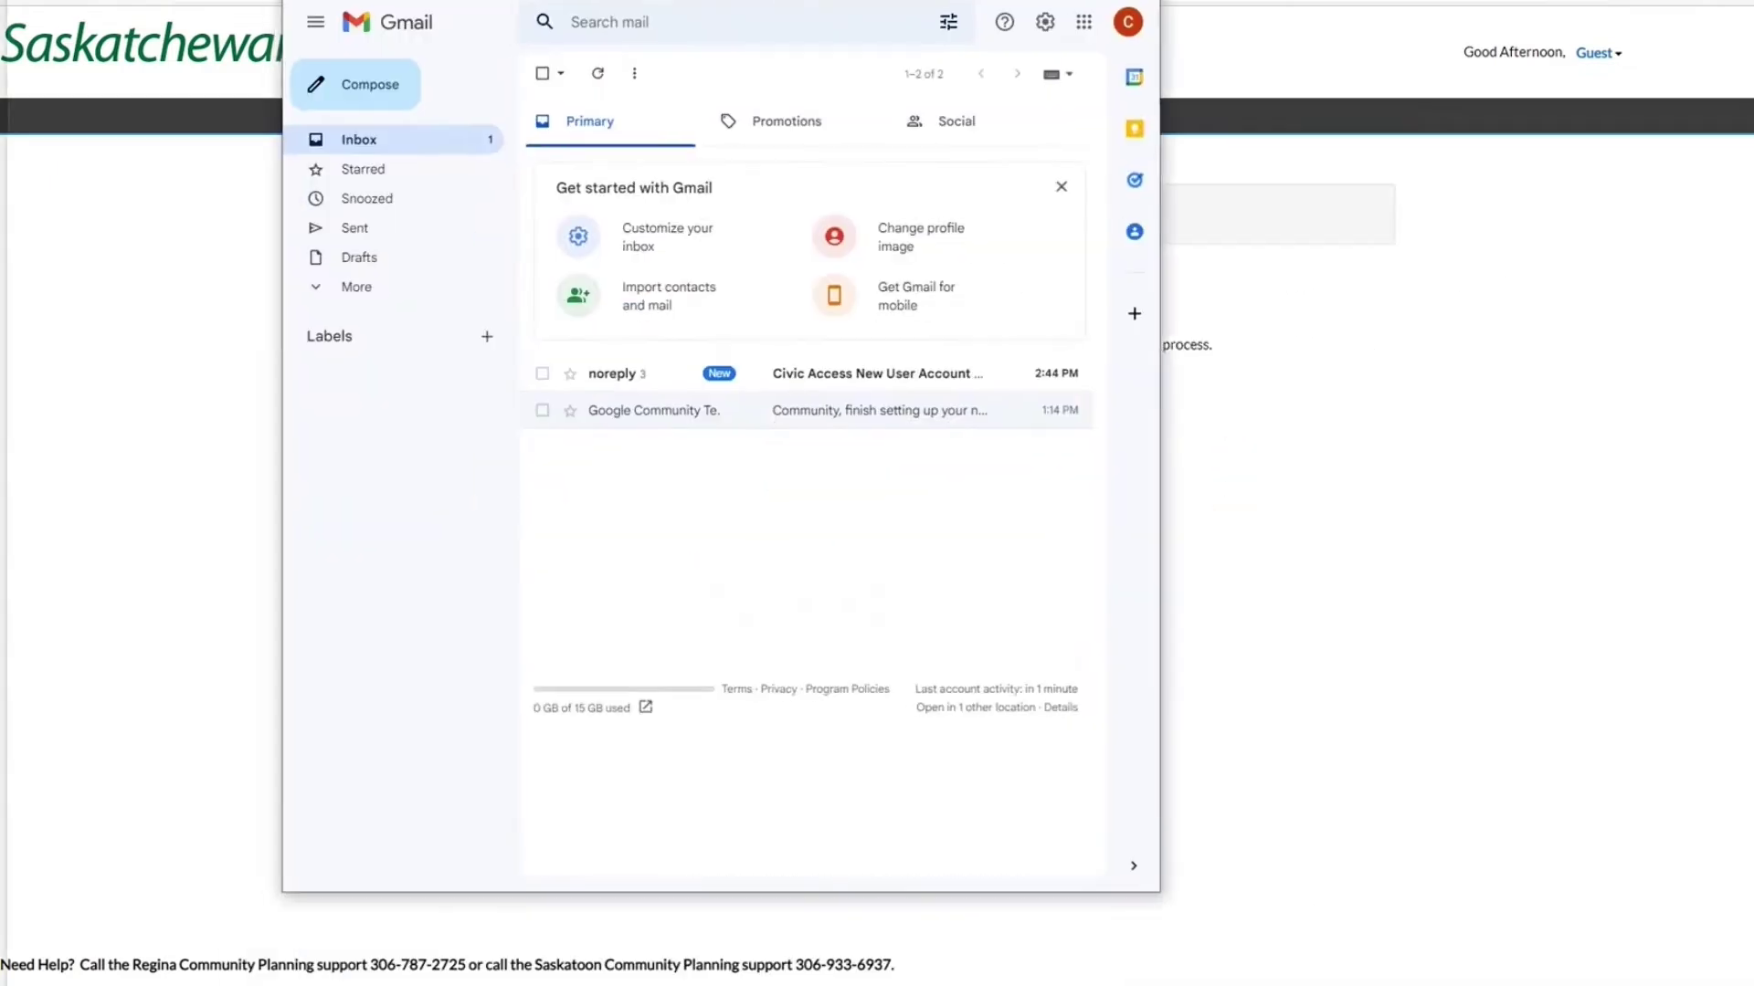
Step: Confirm the account from the New User Account Confirmation email, reaching the login step
click(701, 338)
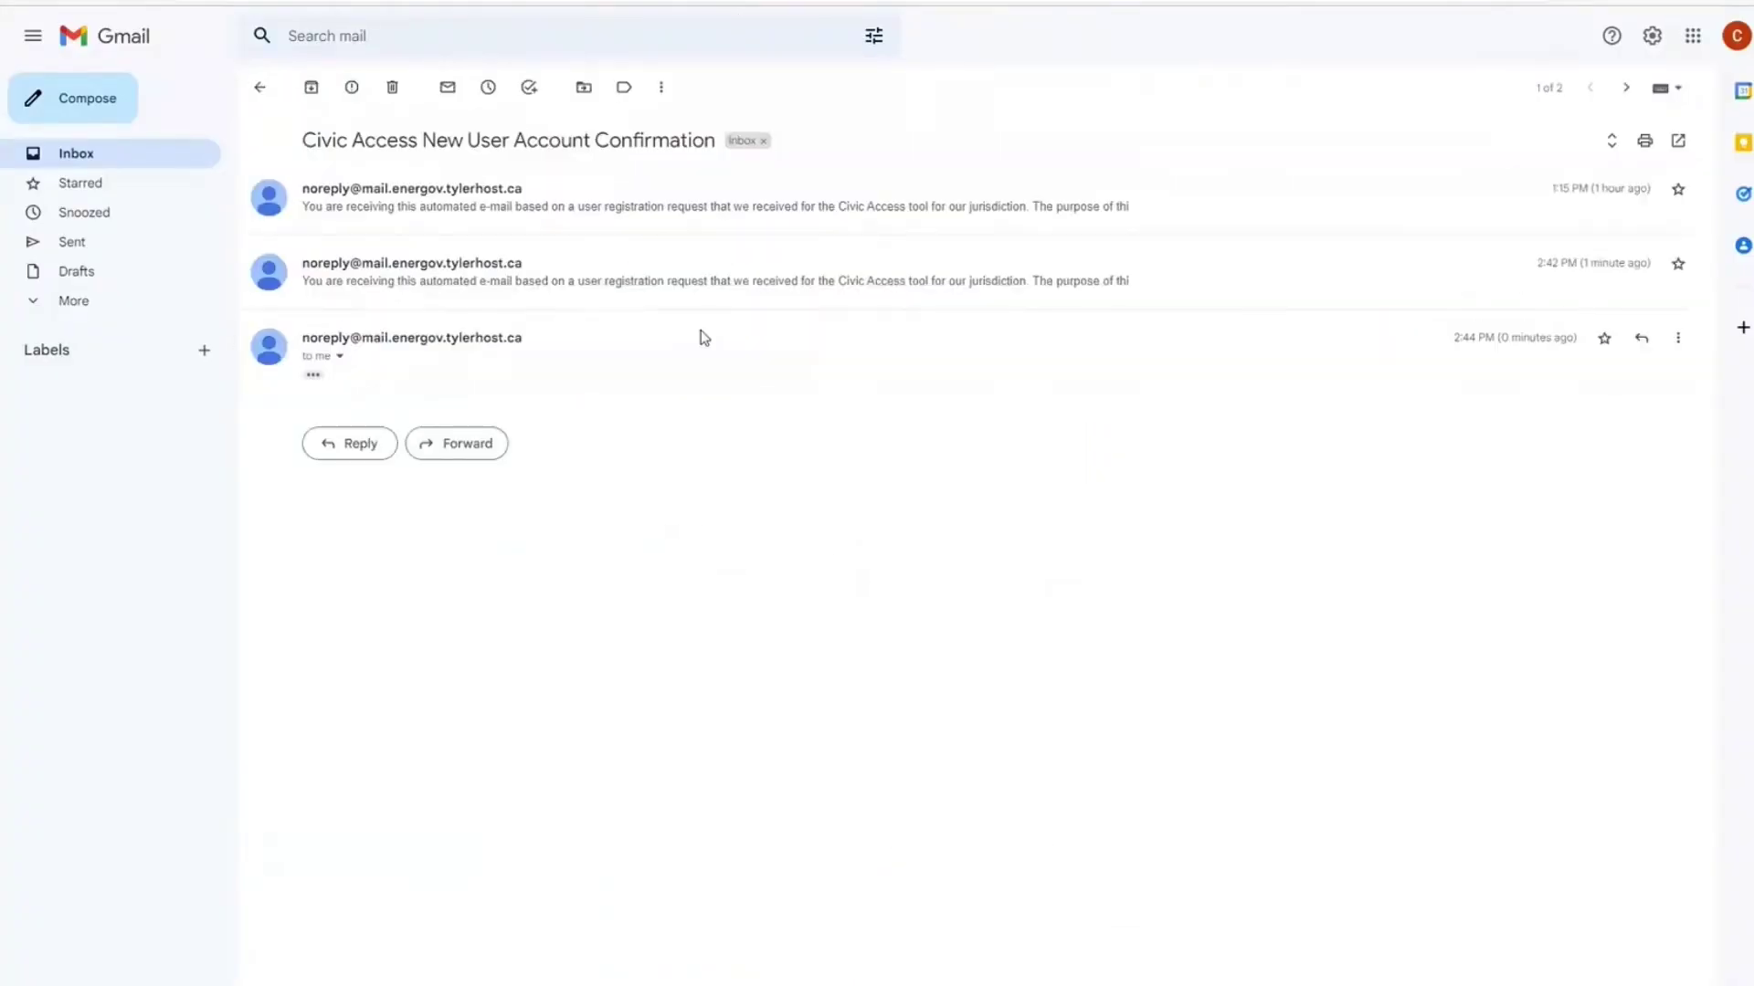
click(573, 209)
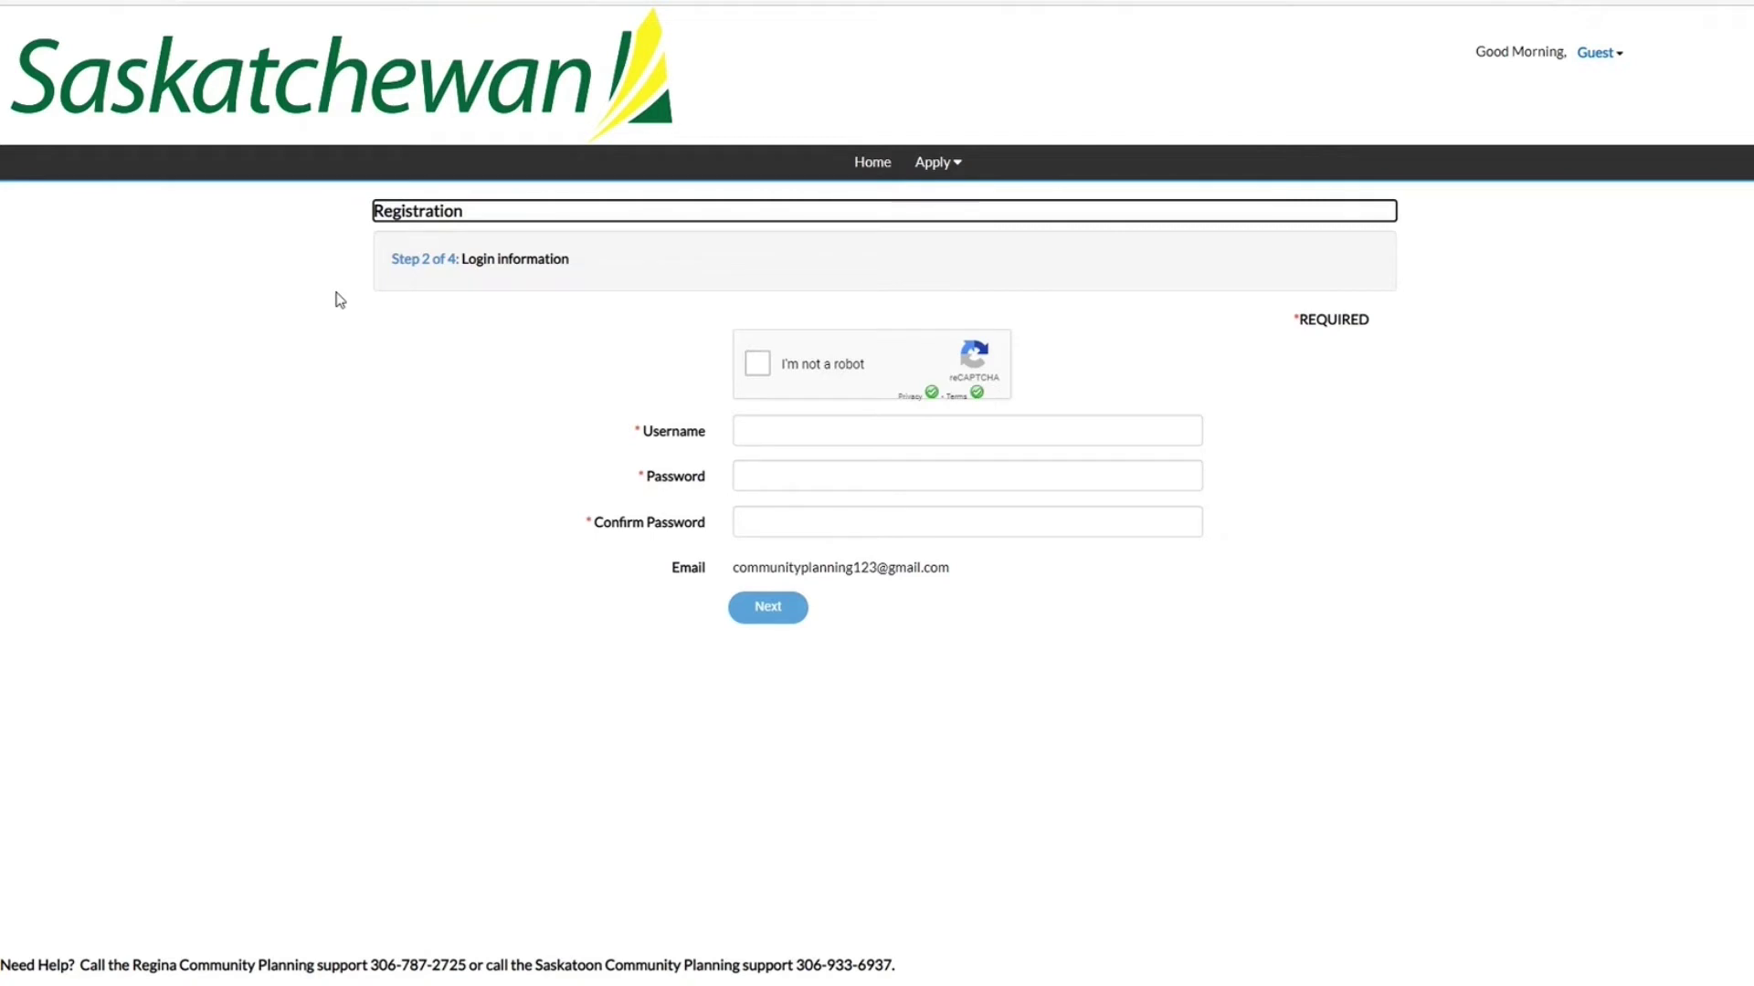
Step: Enter the username, a strong password and its matching confirmation
click(754, 430)
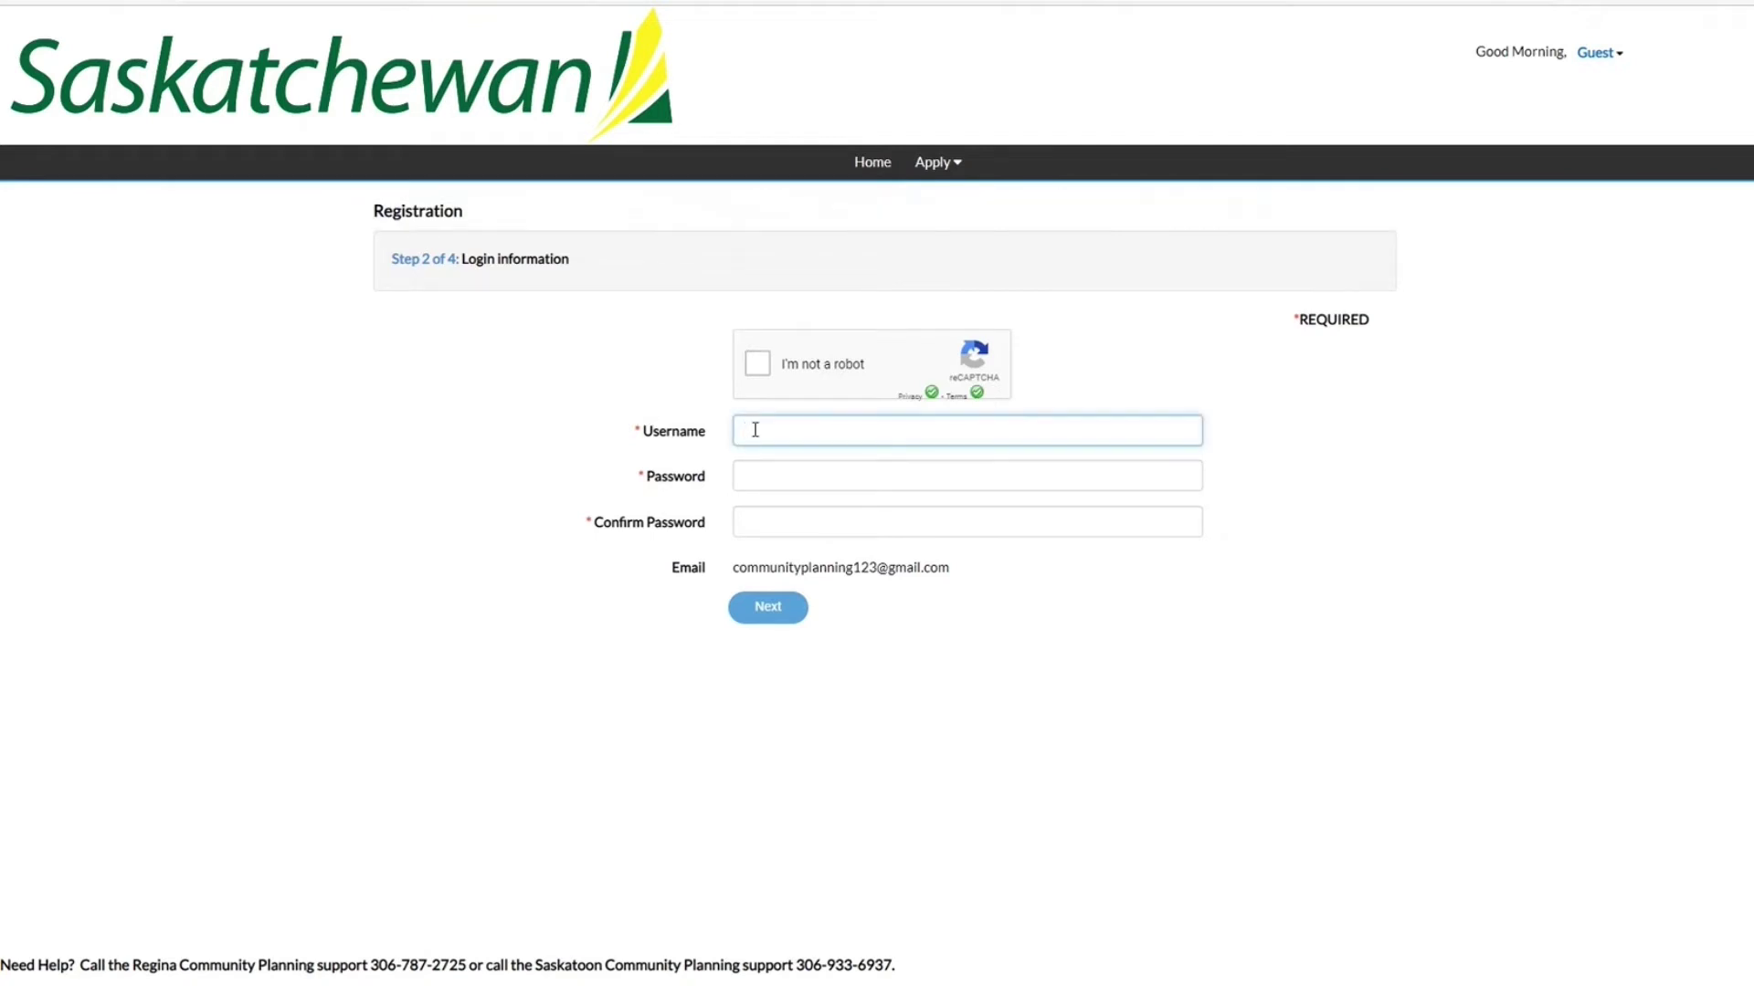
text(communityplanning123)
key(Tab)
text(*****)
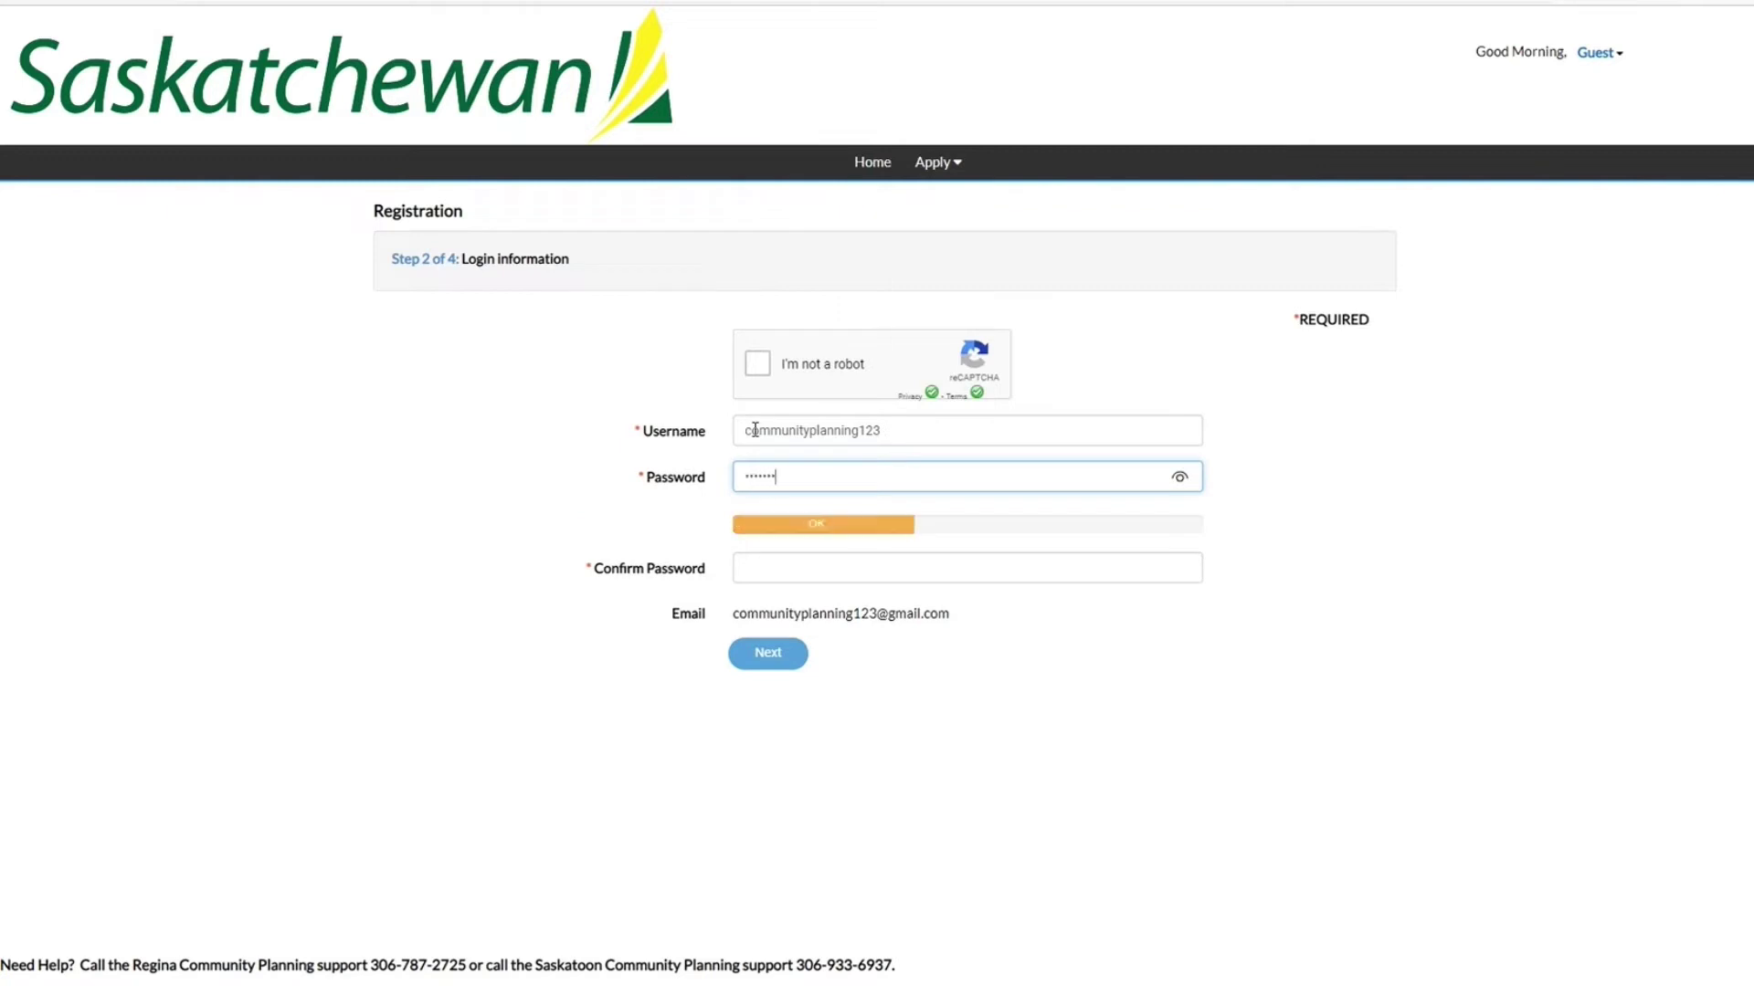
text(***********)
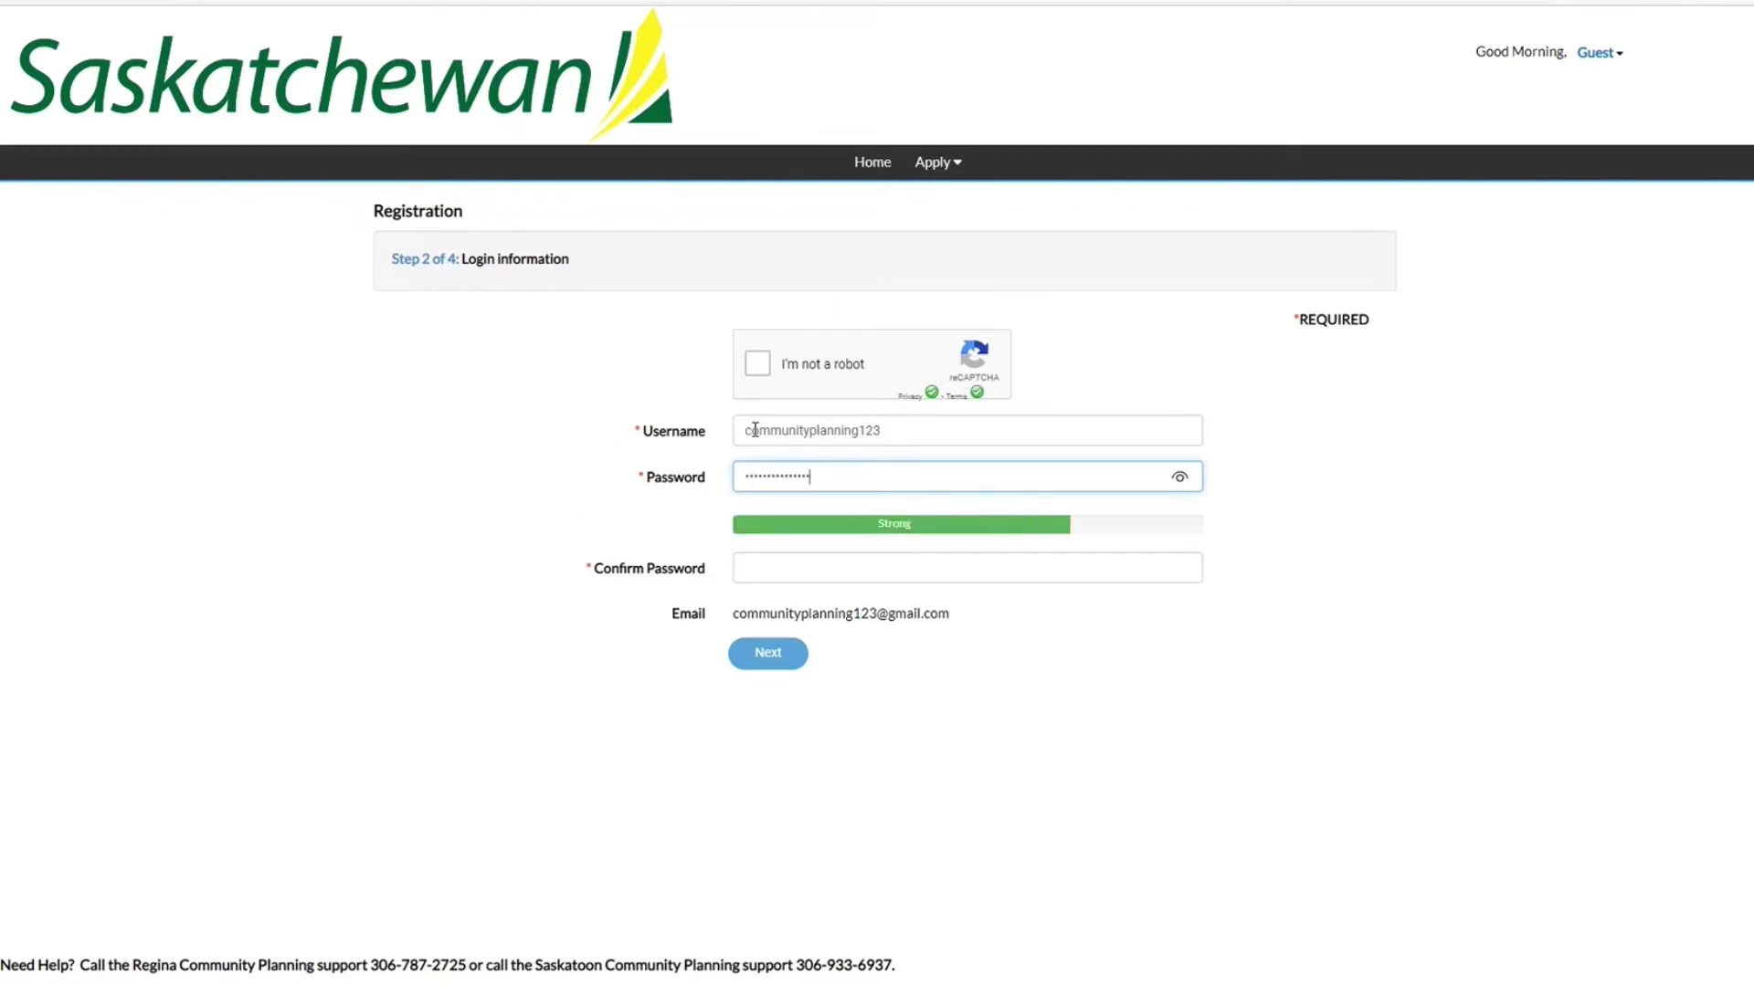
text(**)
key(Tab)
text(****************)
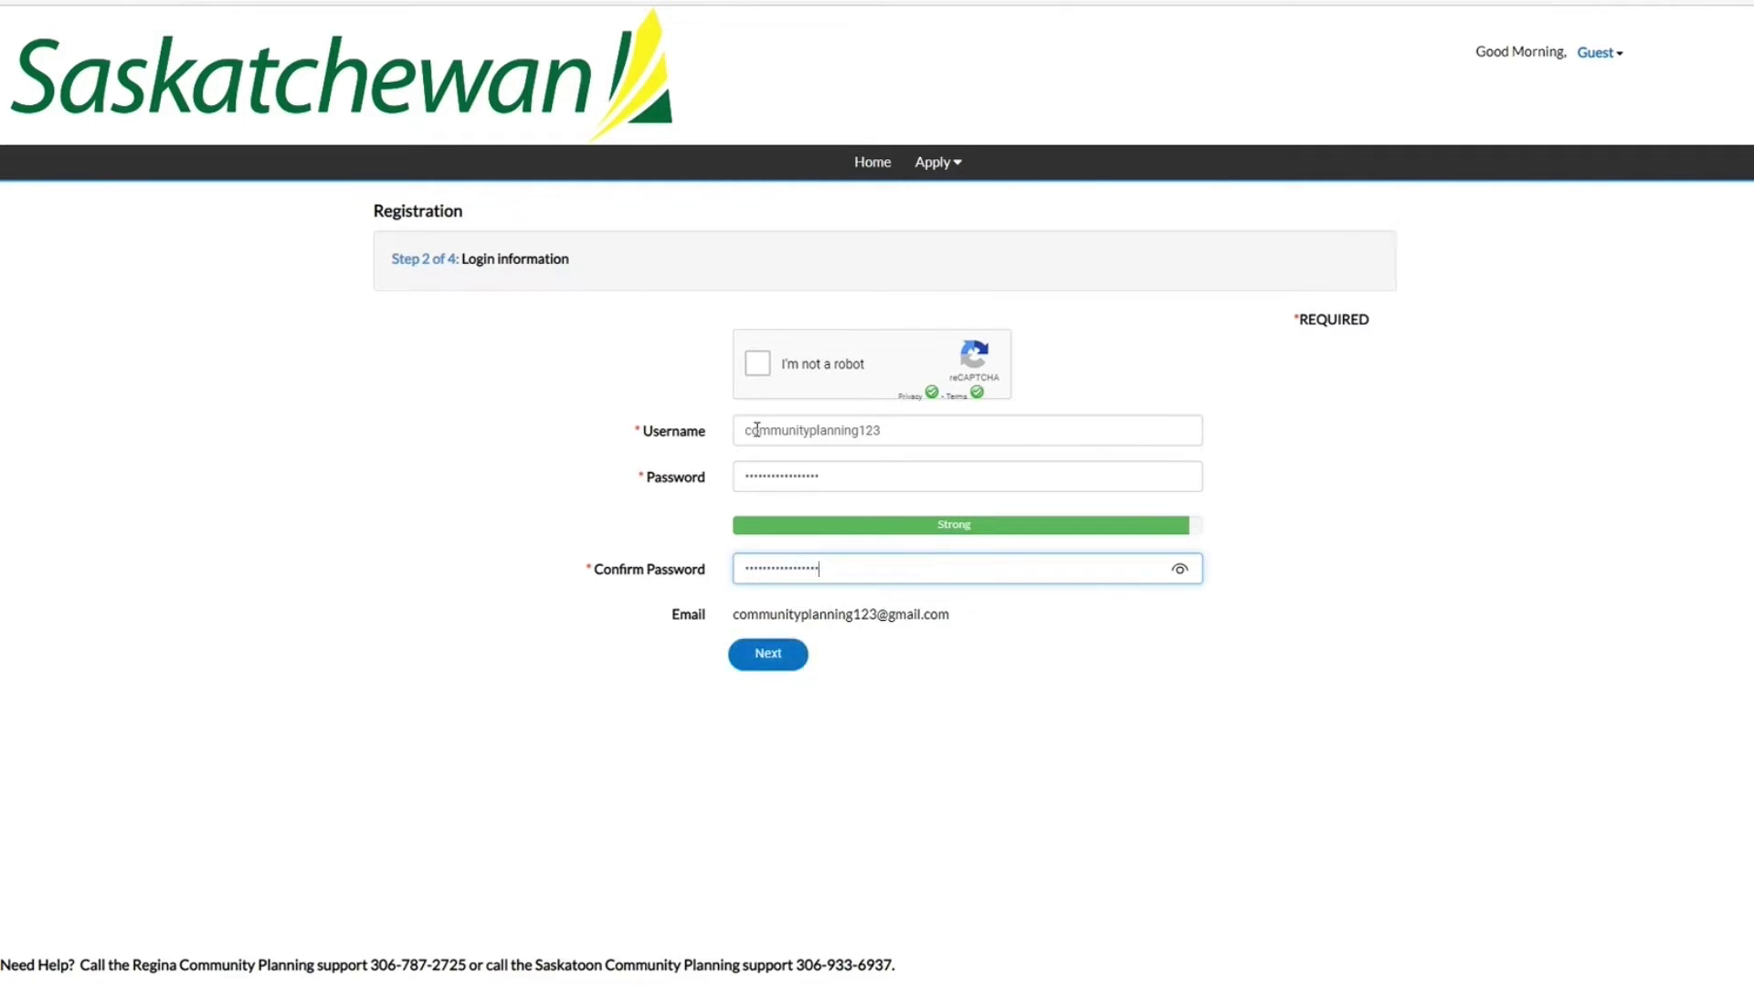
Step: Pass the 'I'm not a robot' palm tree check and advance to the personal info step
click(757, 365)
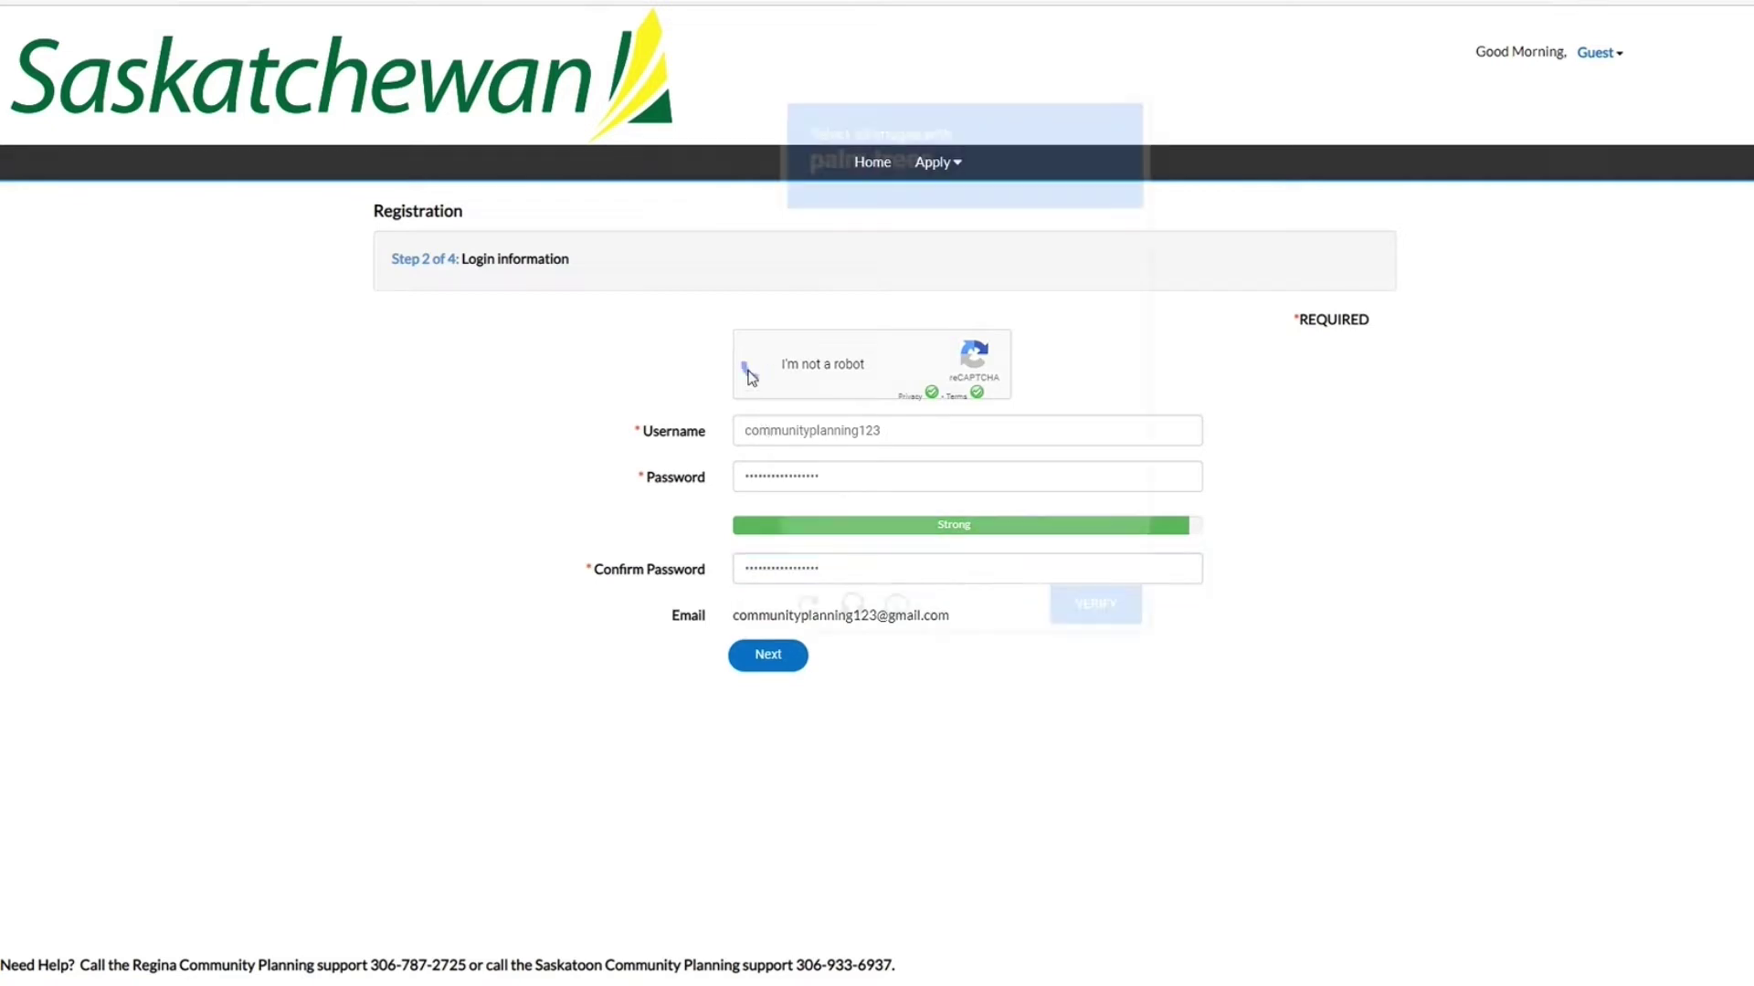
click(844, 272)
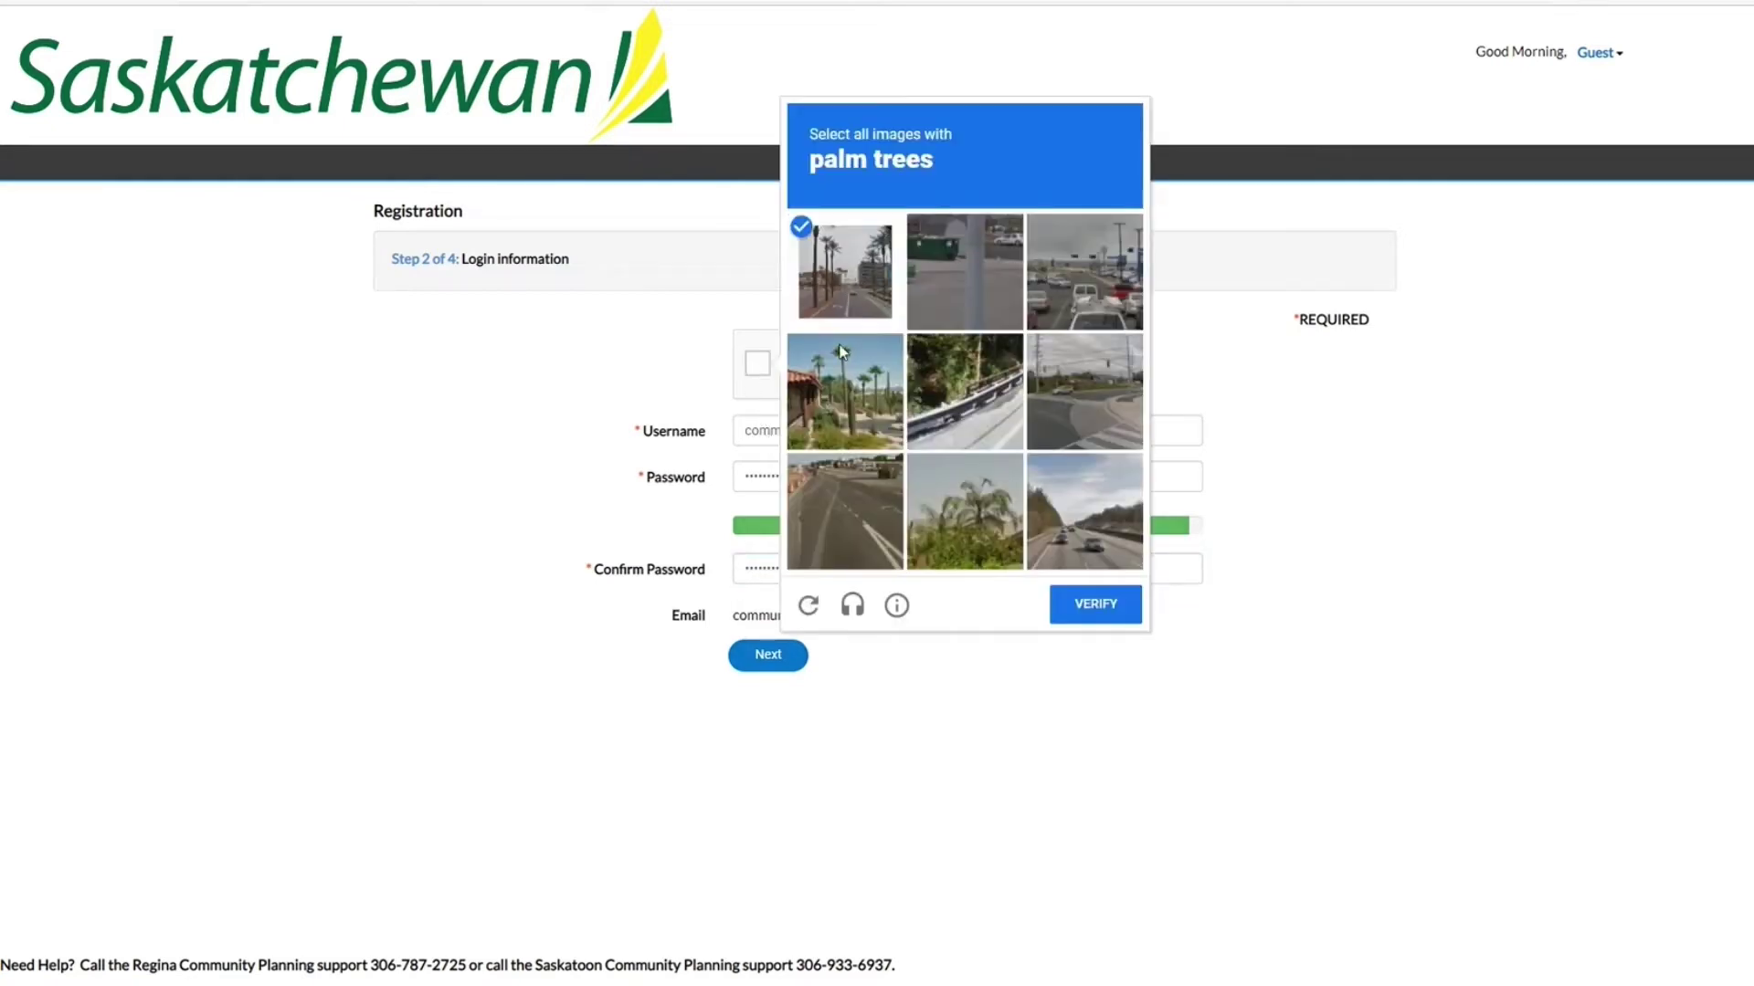
click(841, 396)
click(1011, 535)
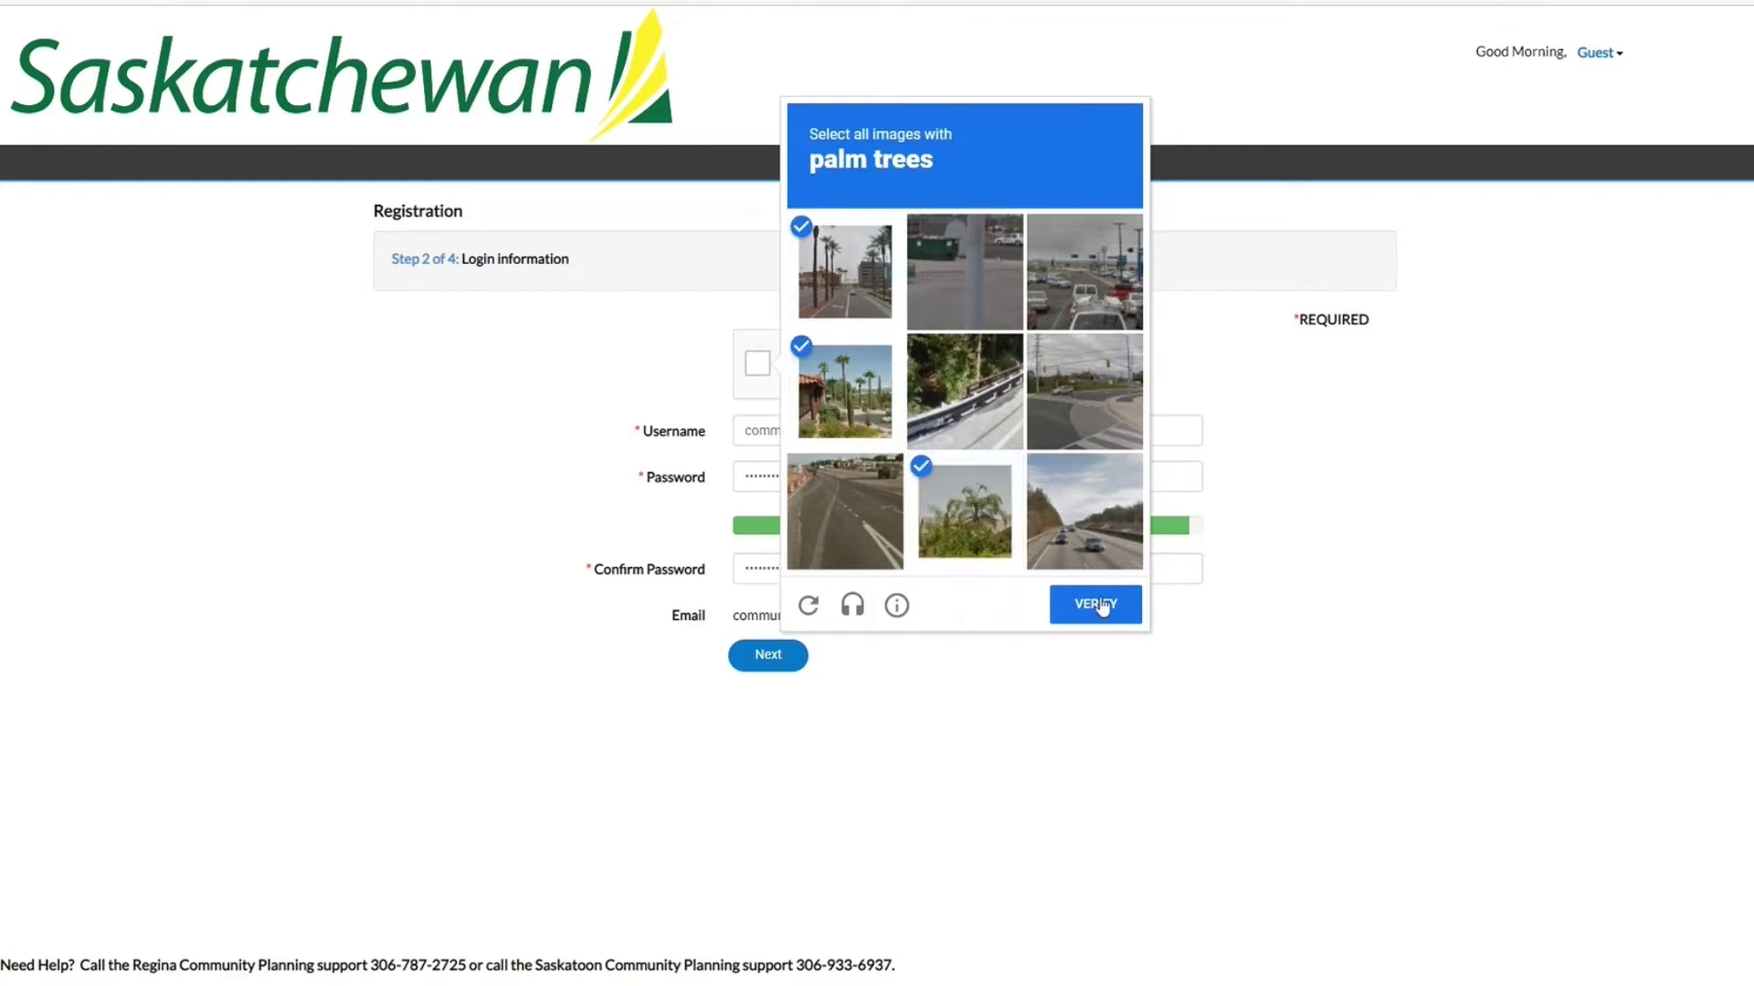
click(1103, 604)
click(769, 660)
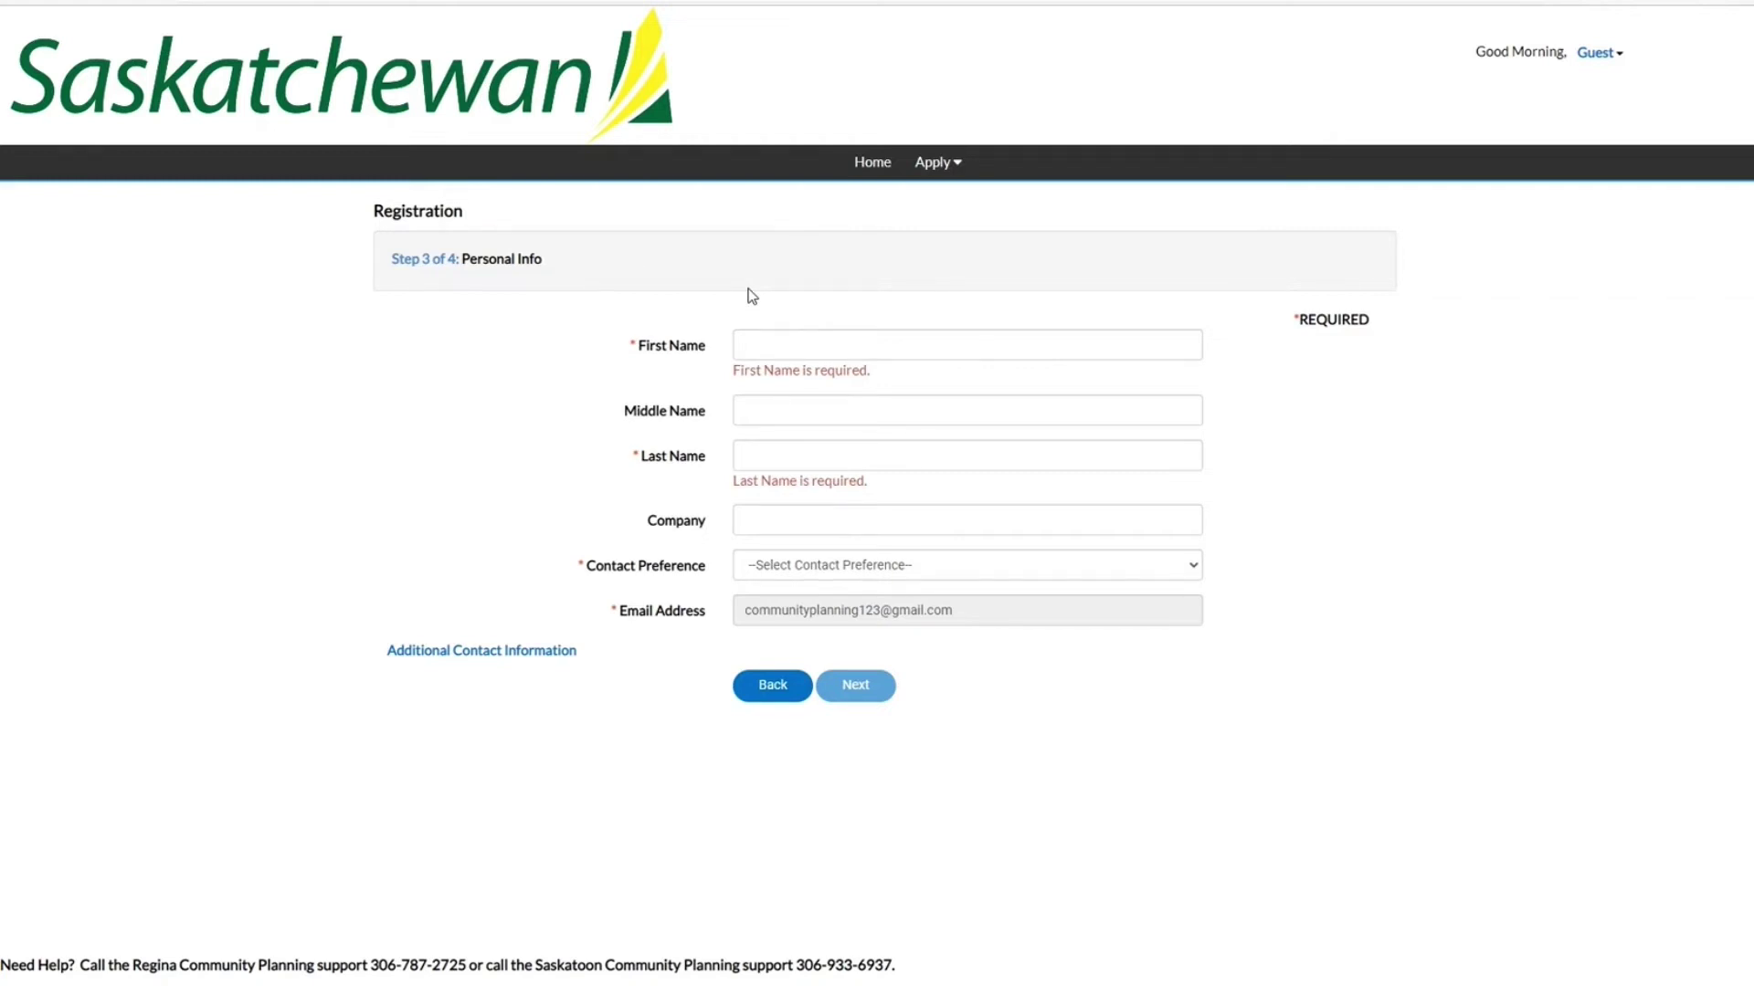
Step: Enter the first name, correct the last name to 'planning', choose Email contact, and continue to the address step
click(752, 342)
text(community)
click(747, 440)
text(p)
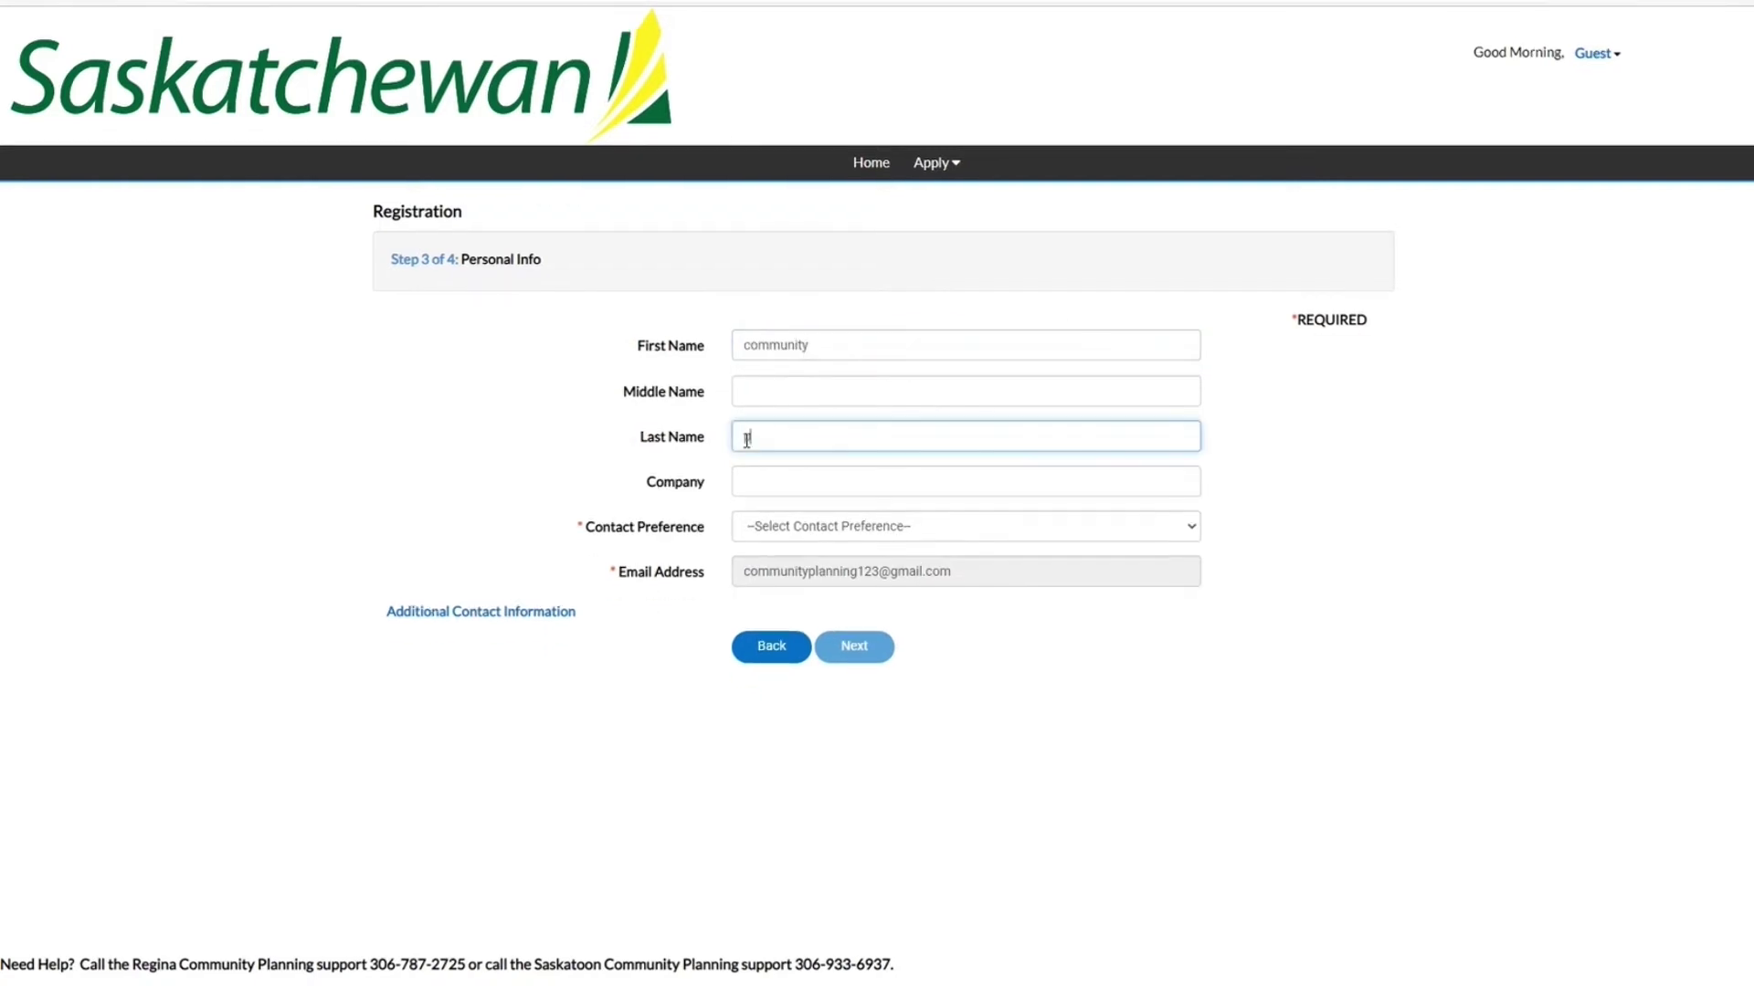
text(lannig)
key(BackSpace)
text(g)
click(917, 530)
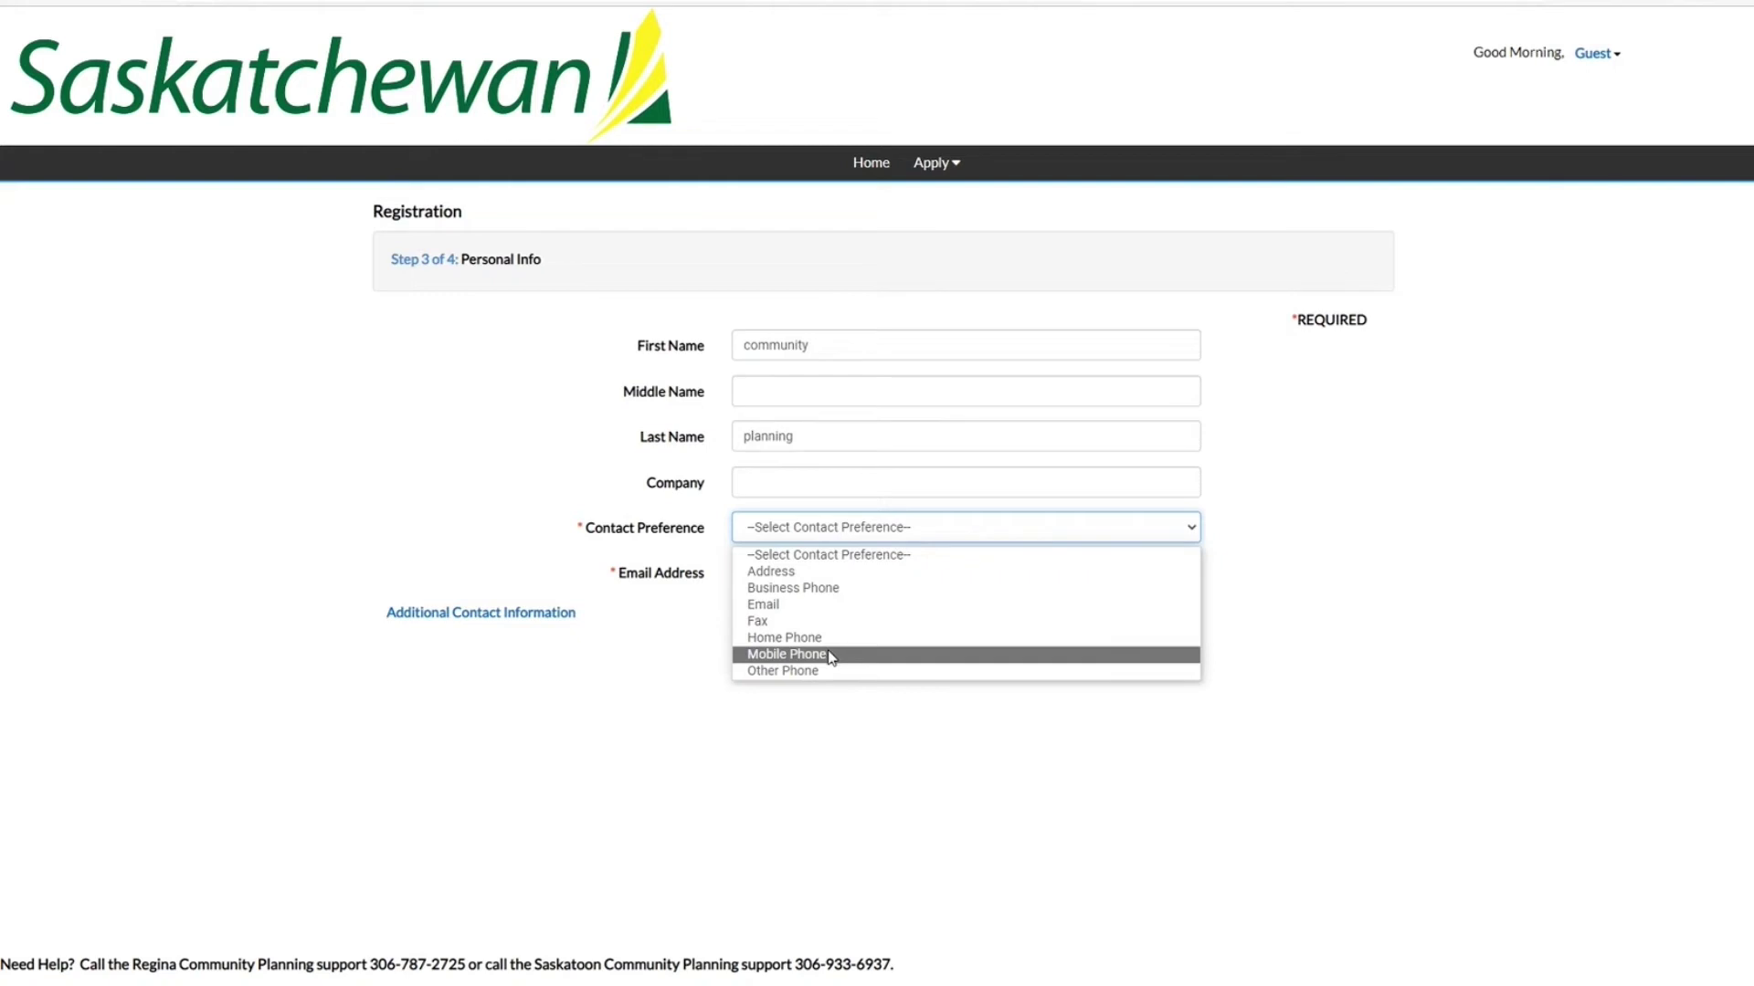
click(805, 609)
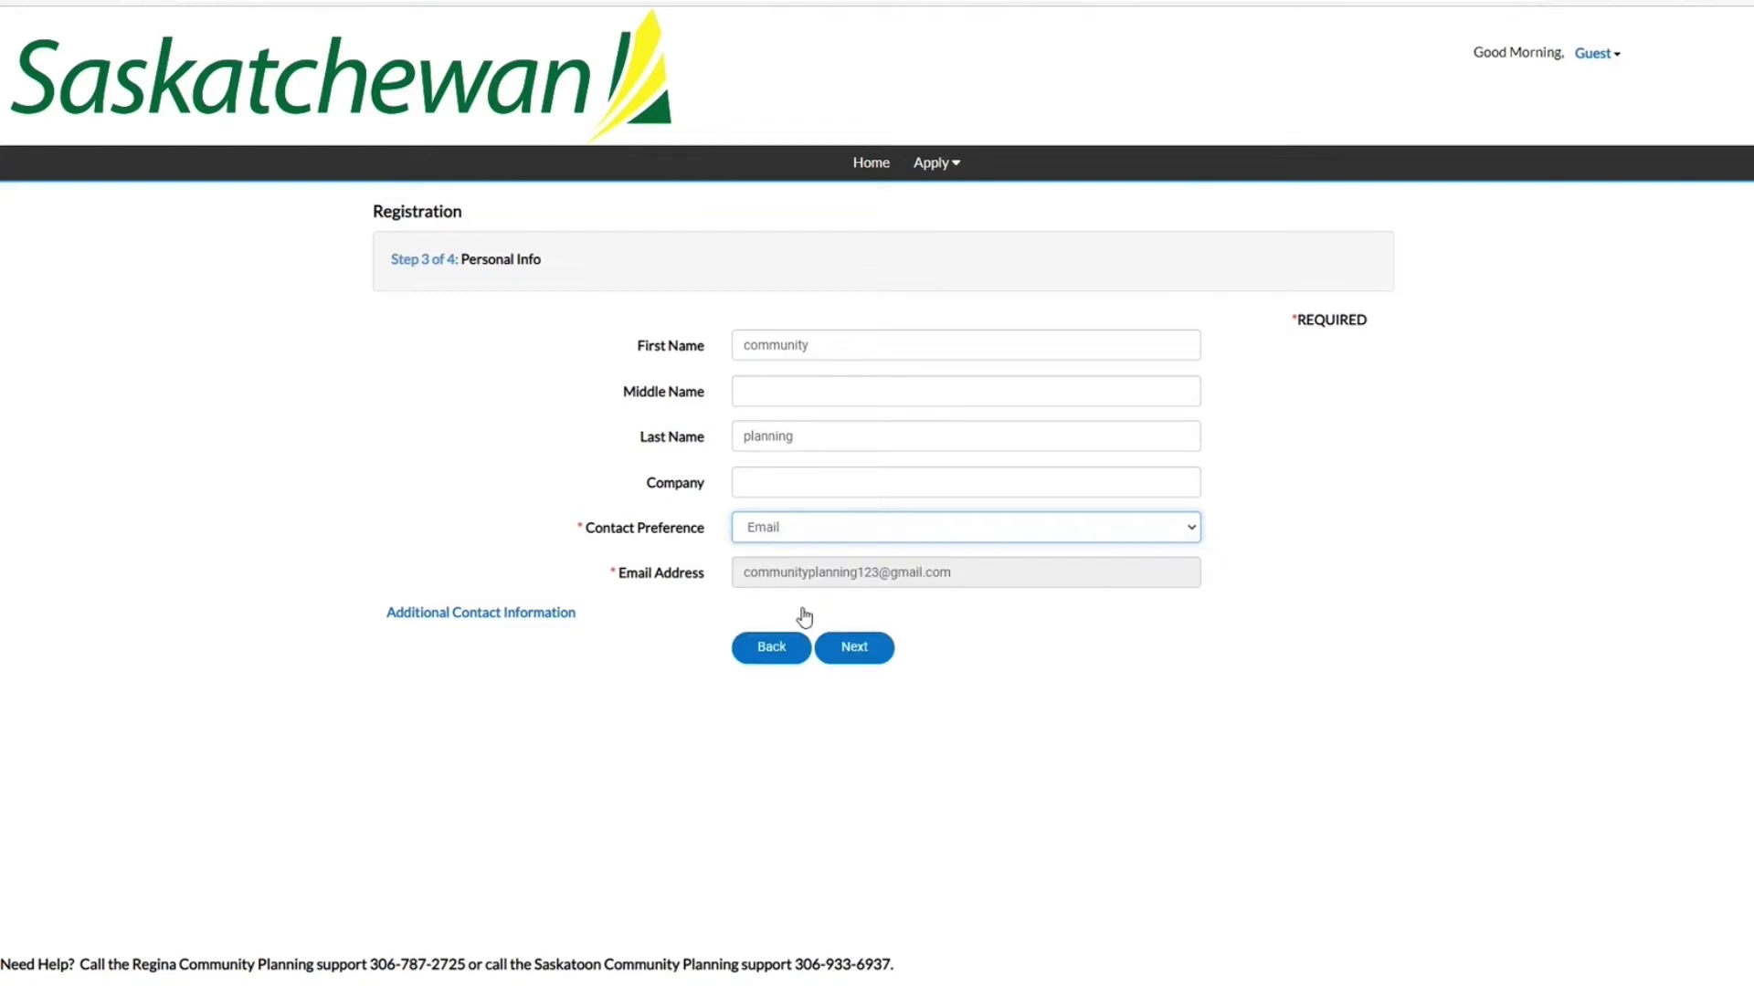
click(854, 646)
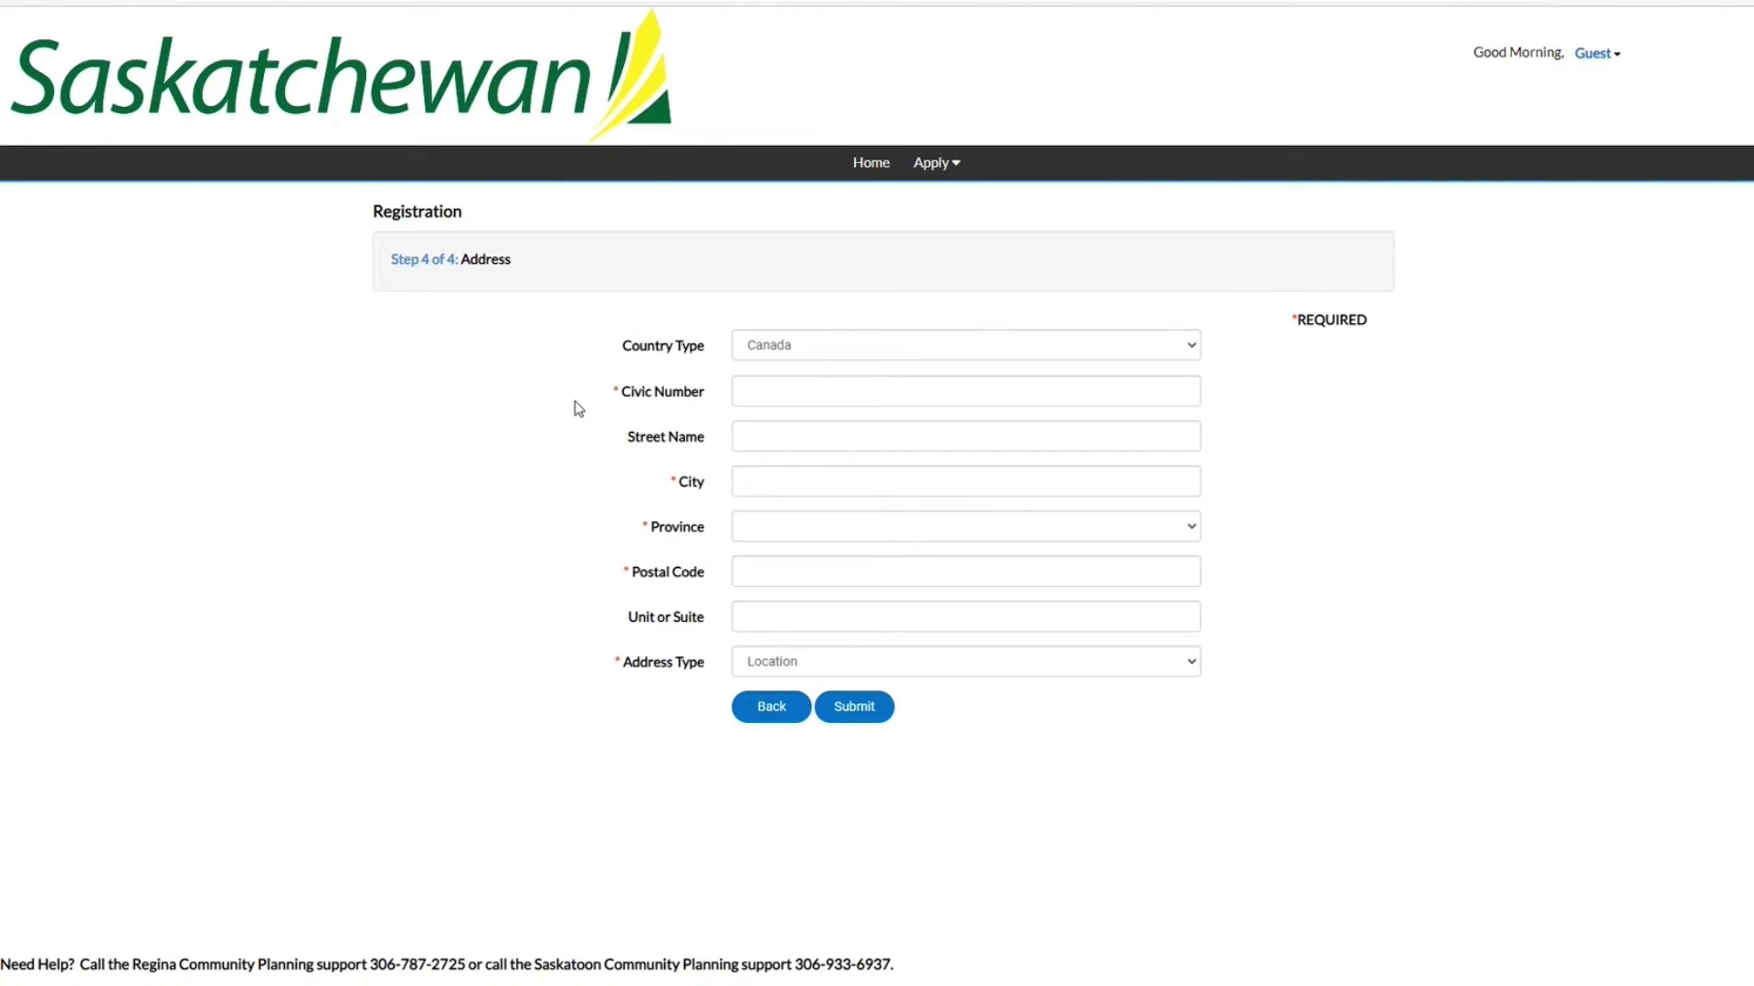
click(759, 389)
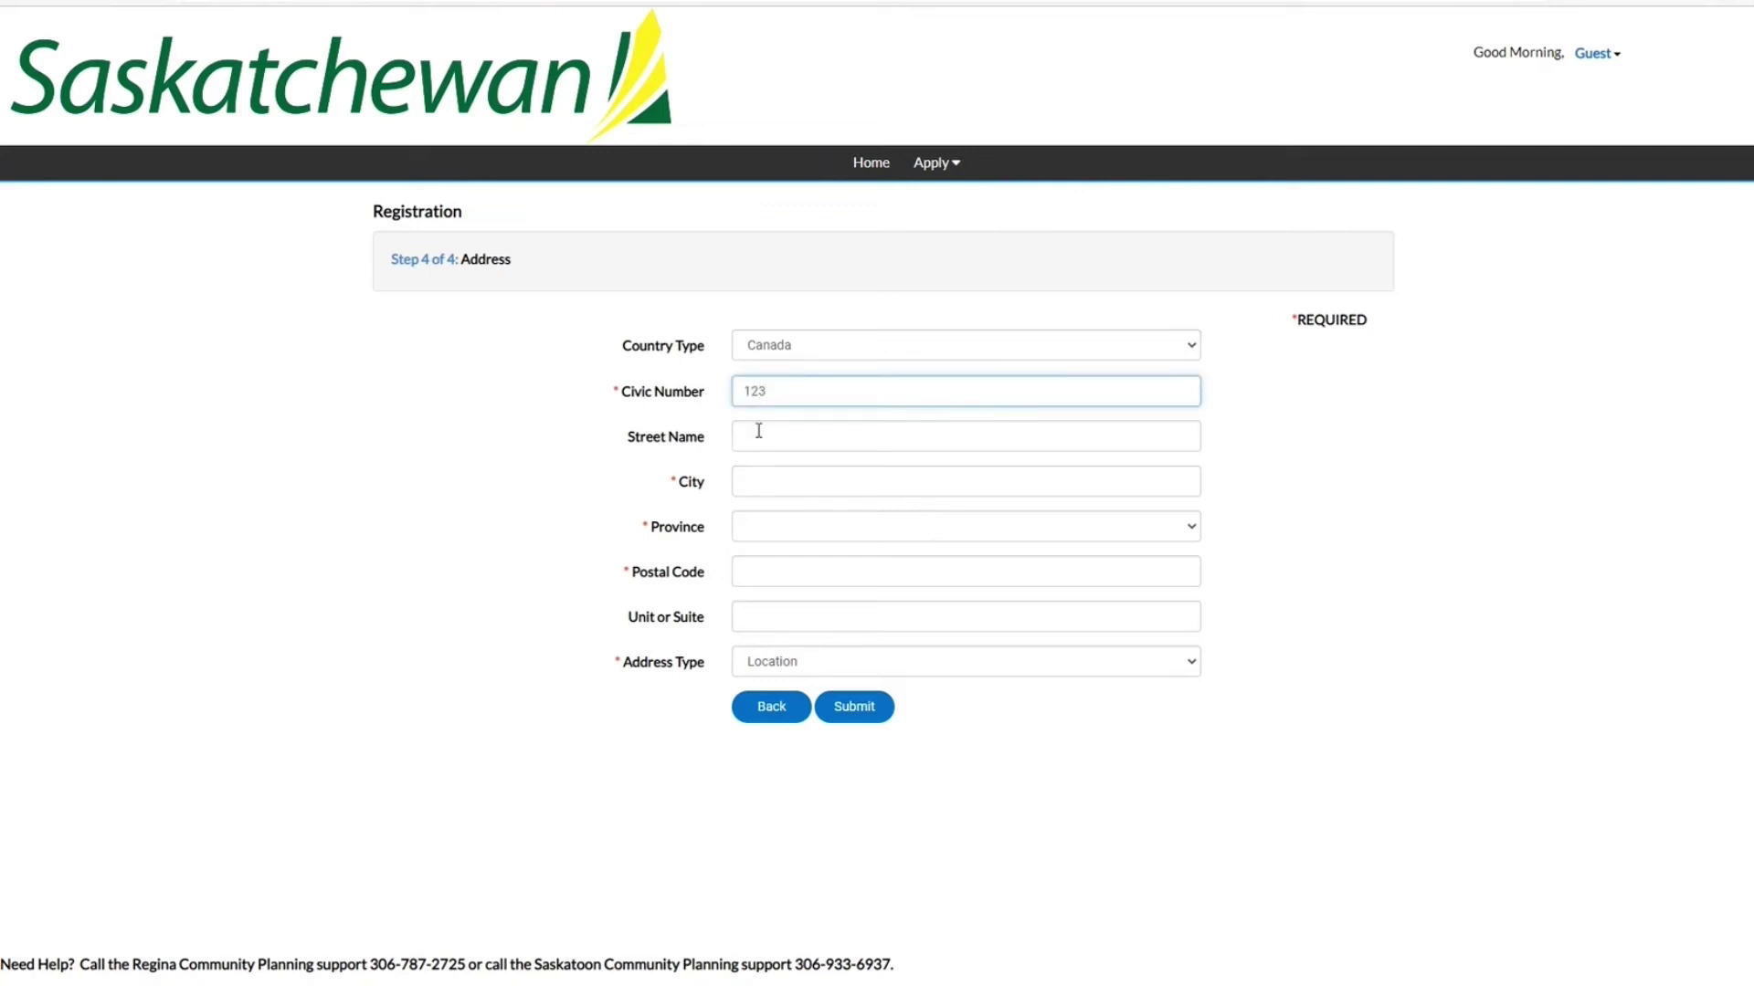
click(756, 433)
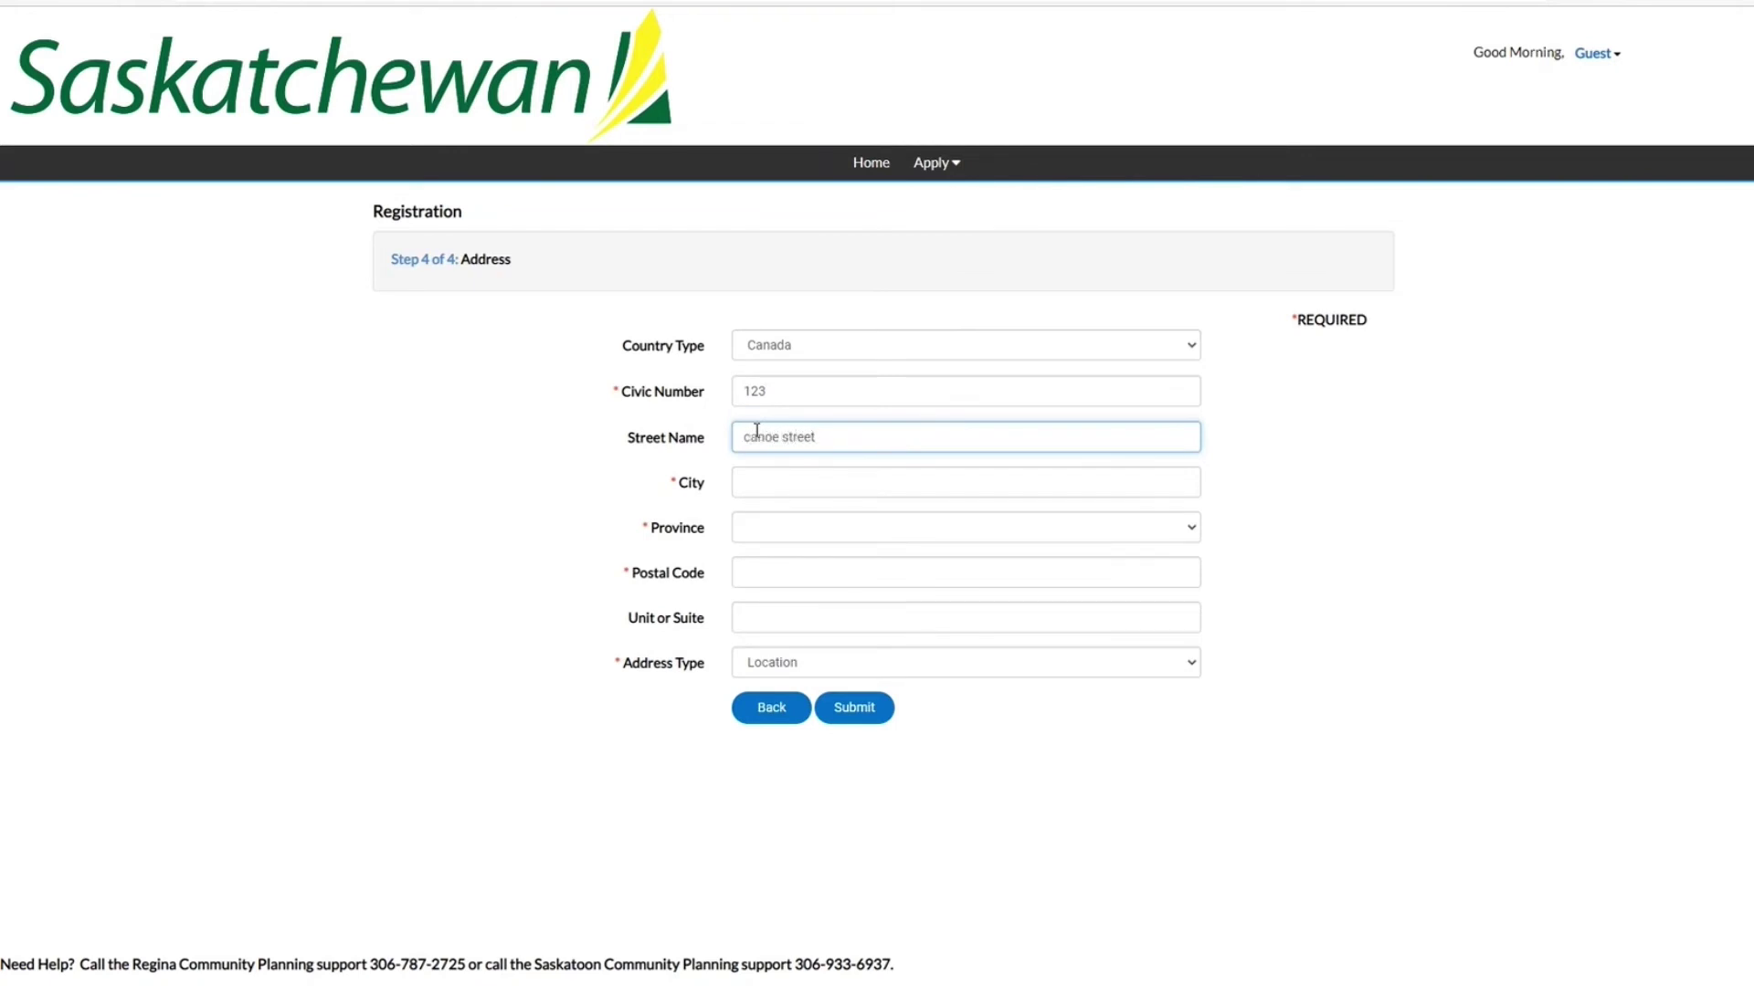
click(757, 481)
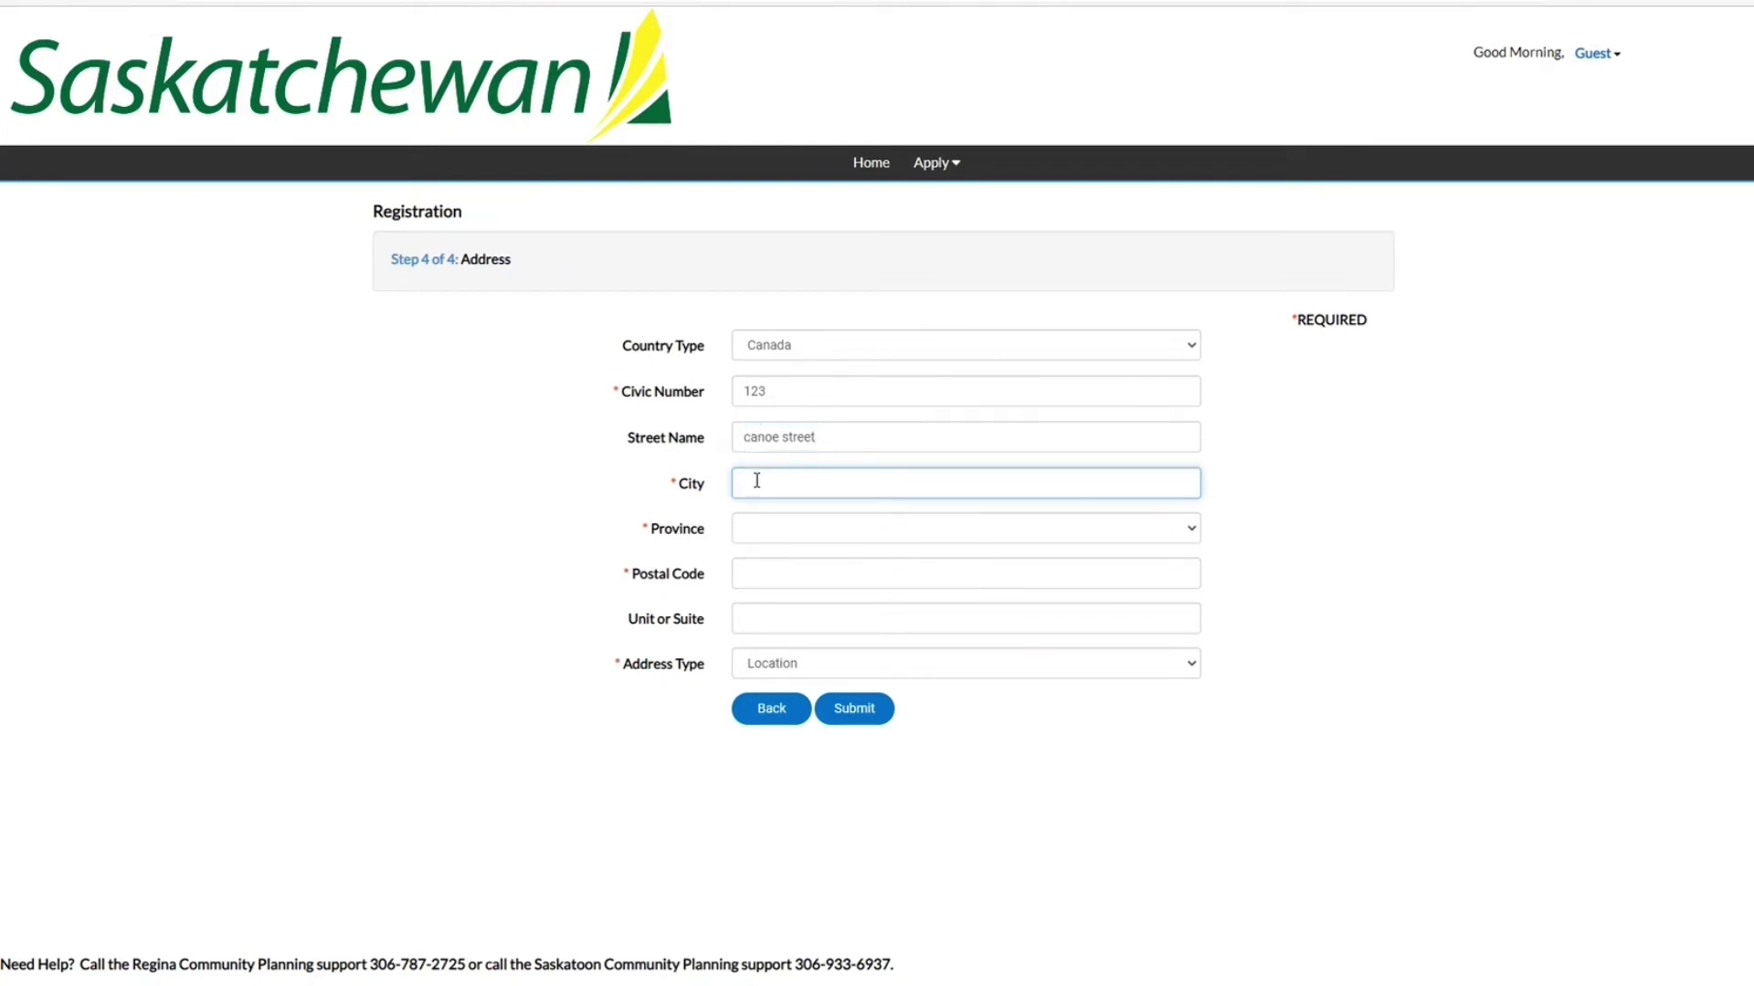
text(Saskatoon)
click(788, 529)
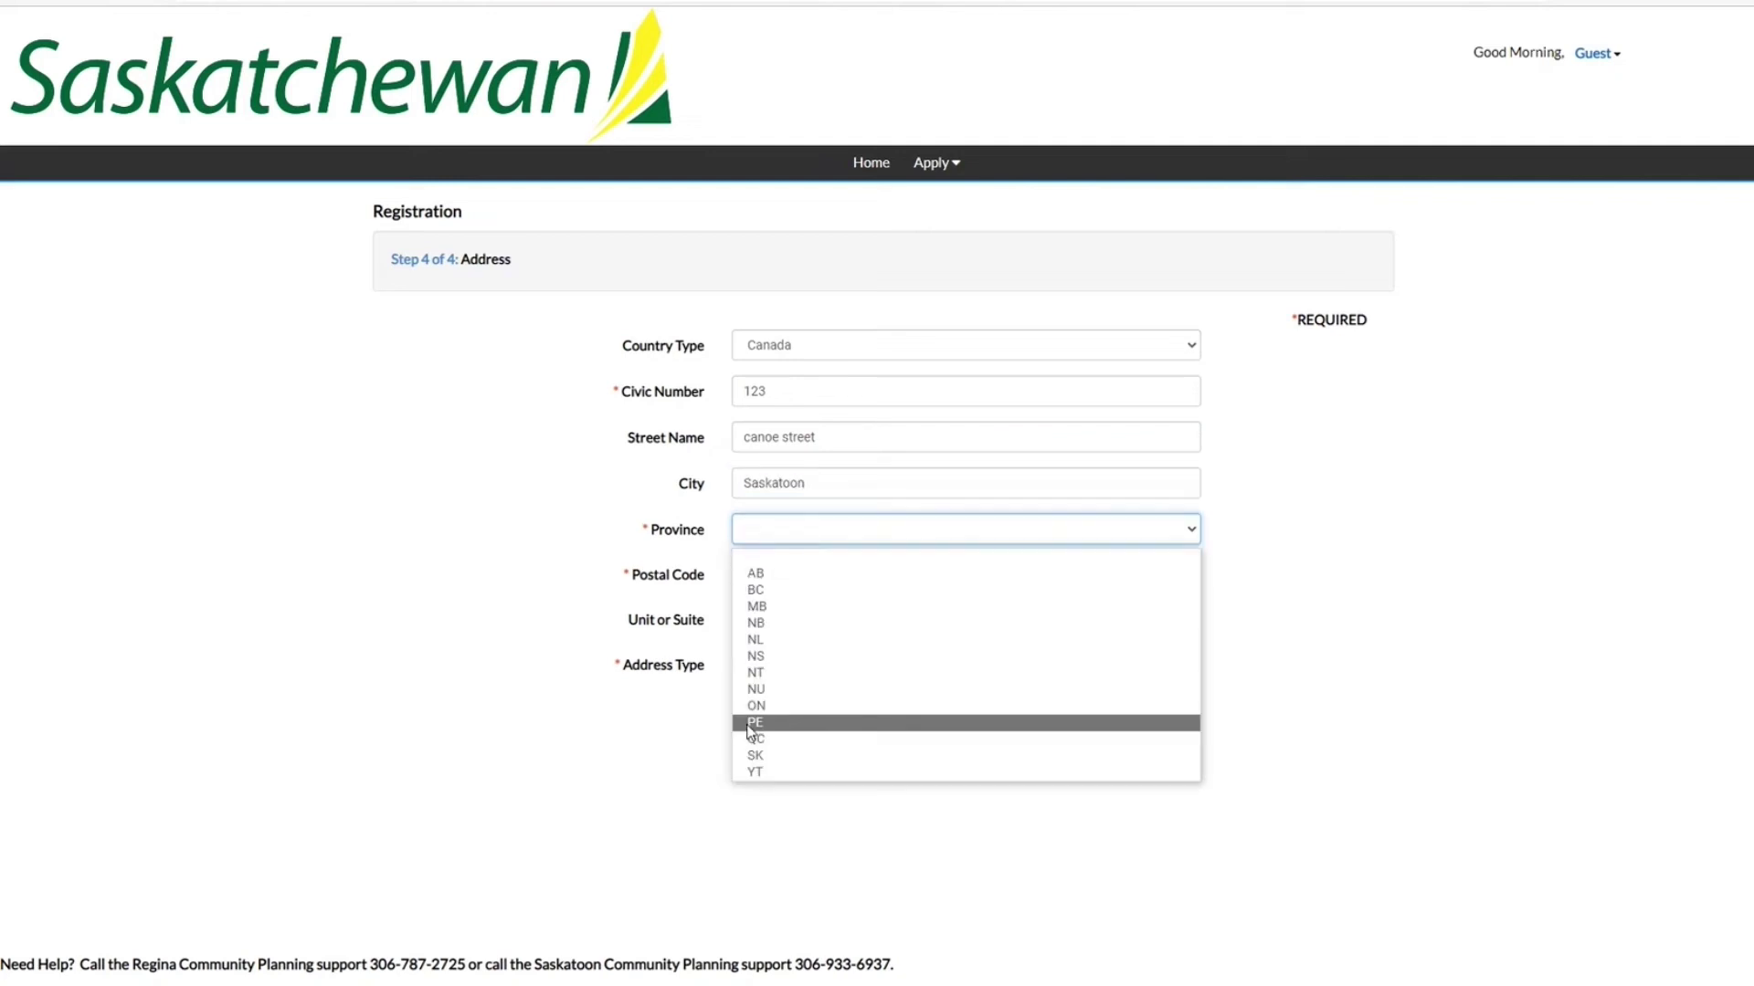
click(757, 755)
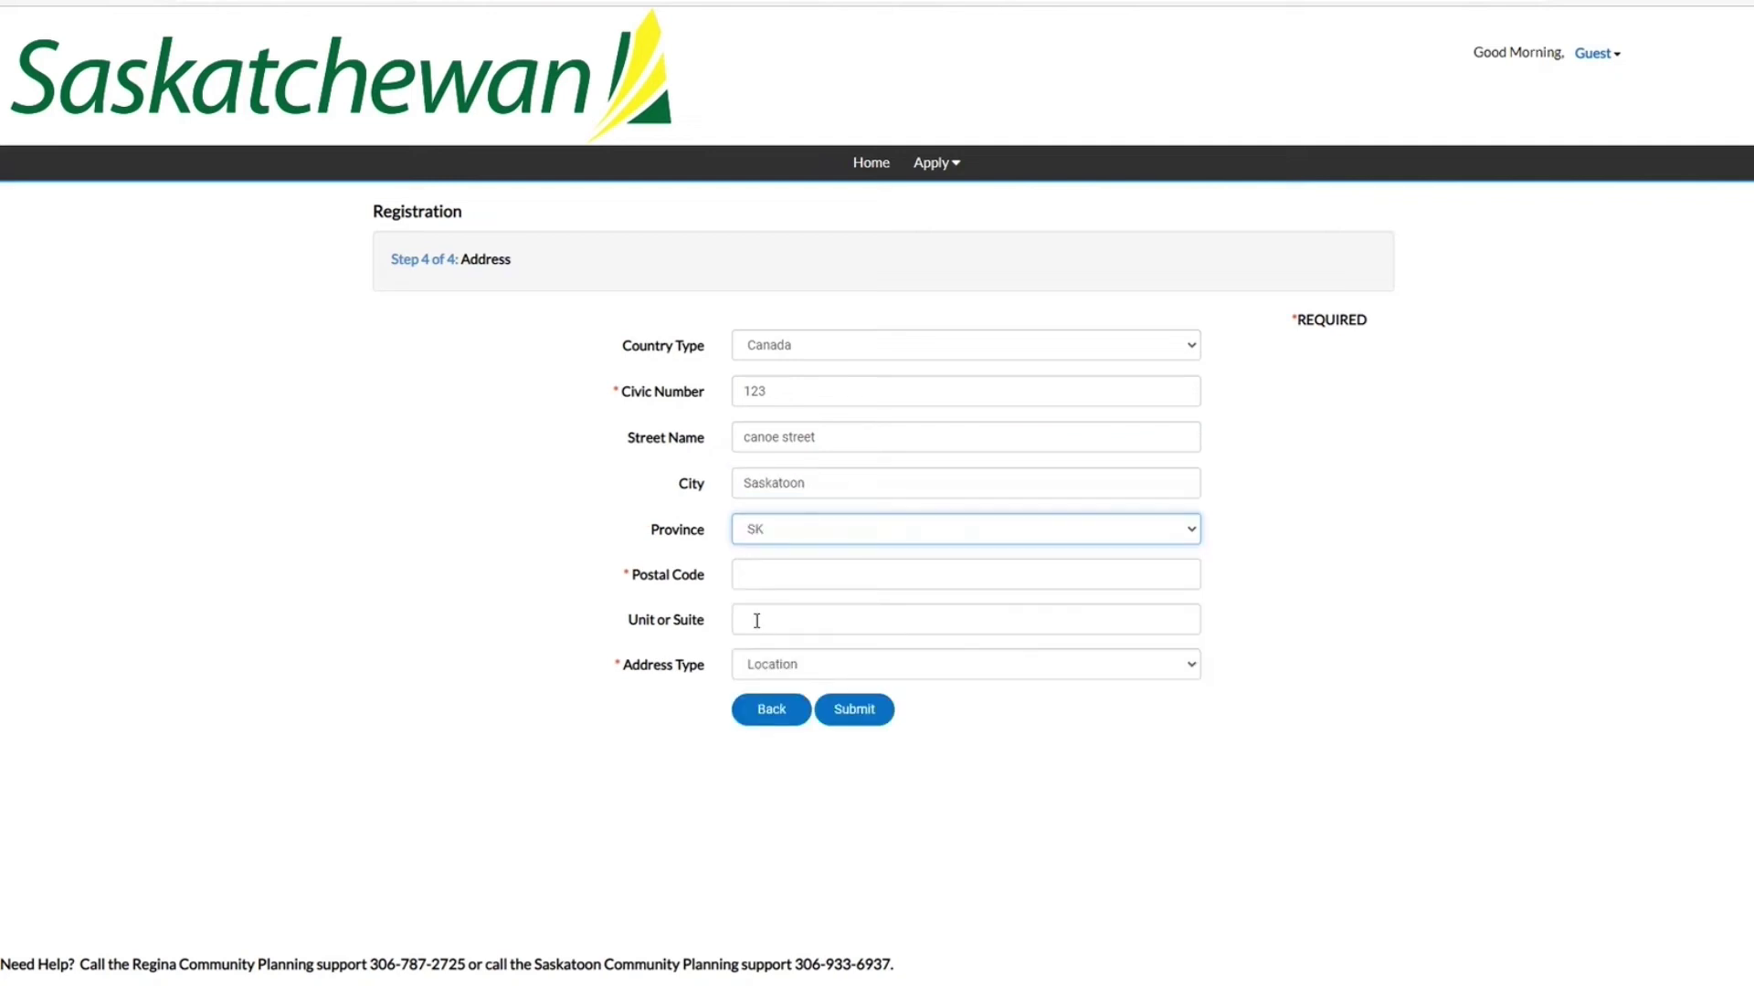
click(757, 571)
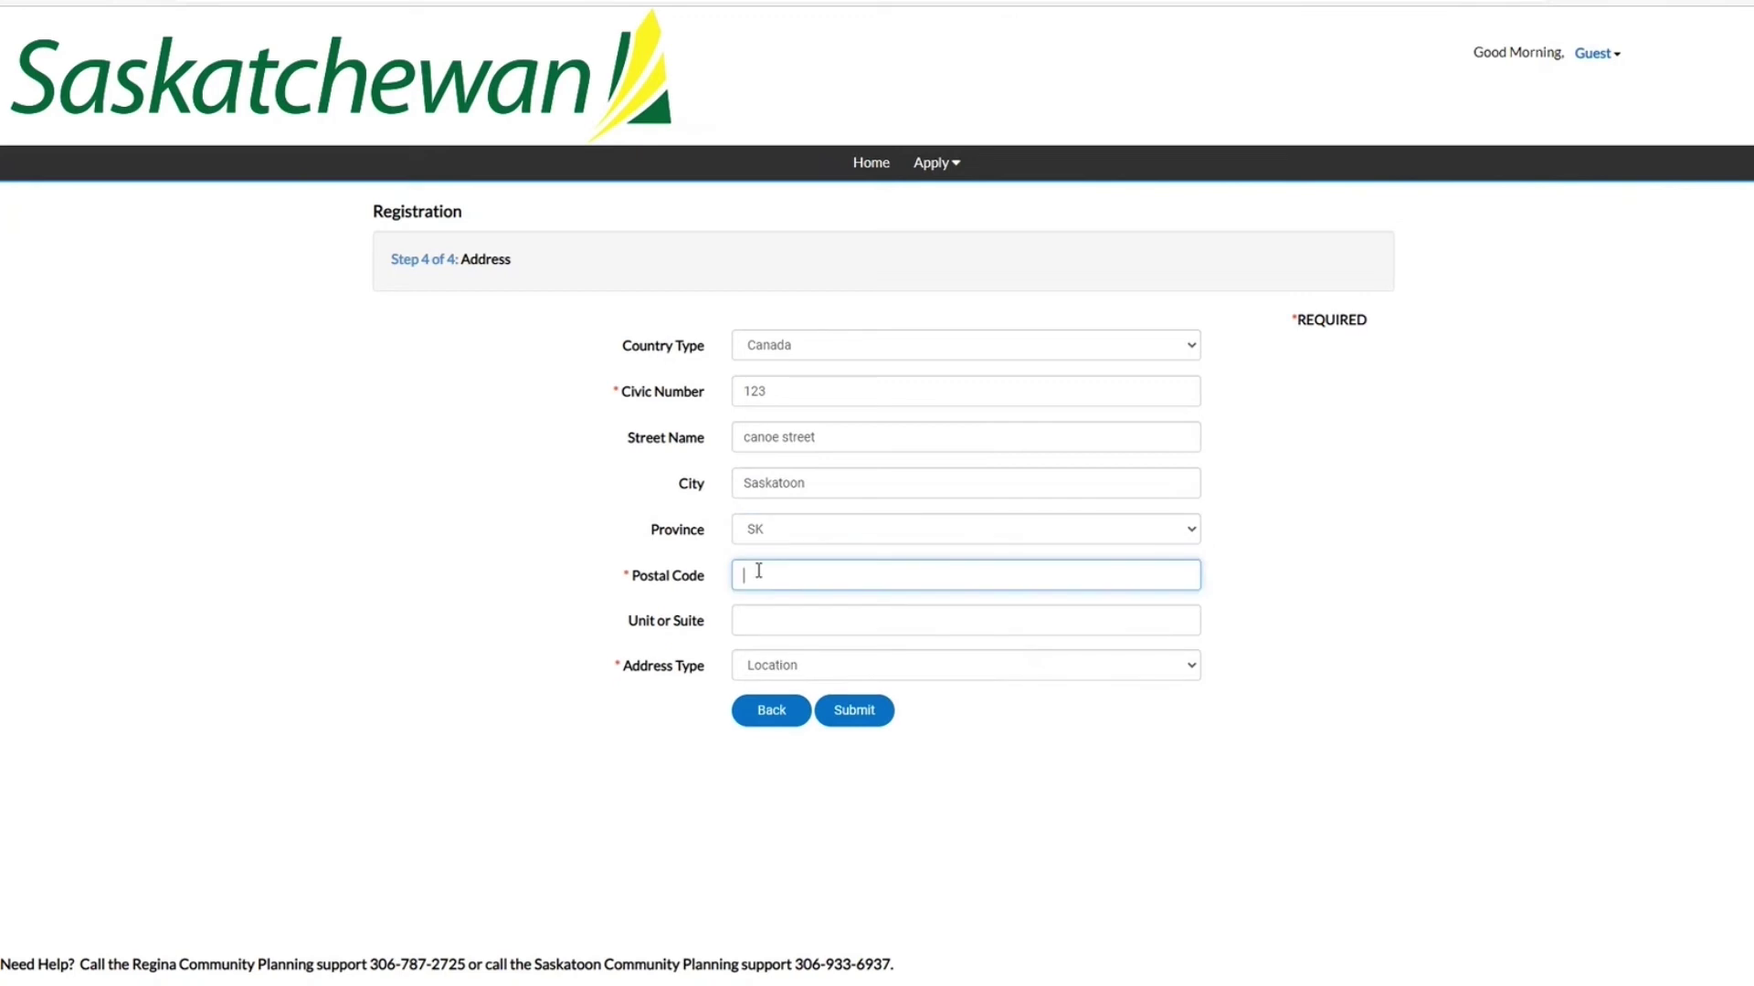
text(S)
text(7N 1)
text(S4)
click(779, 666)
click(760, 695)
click(691, 702)
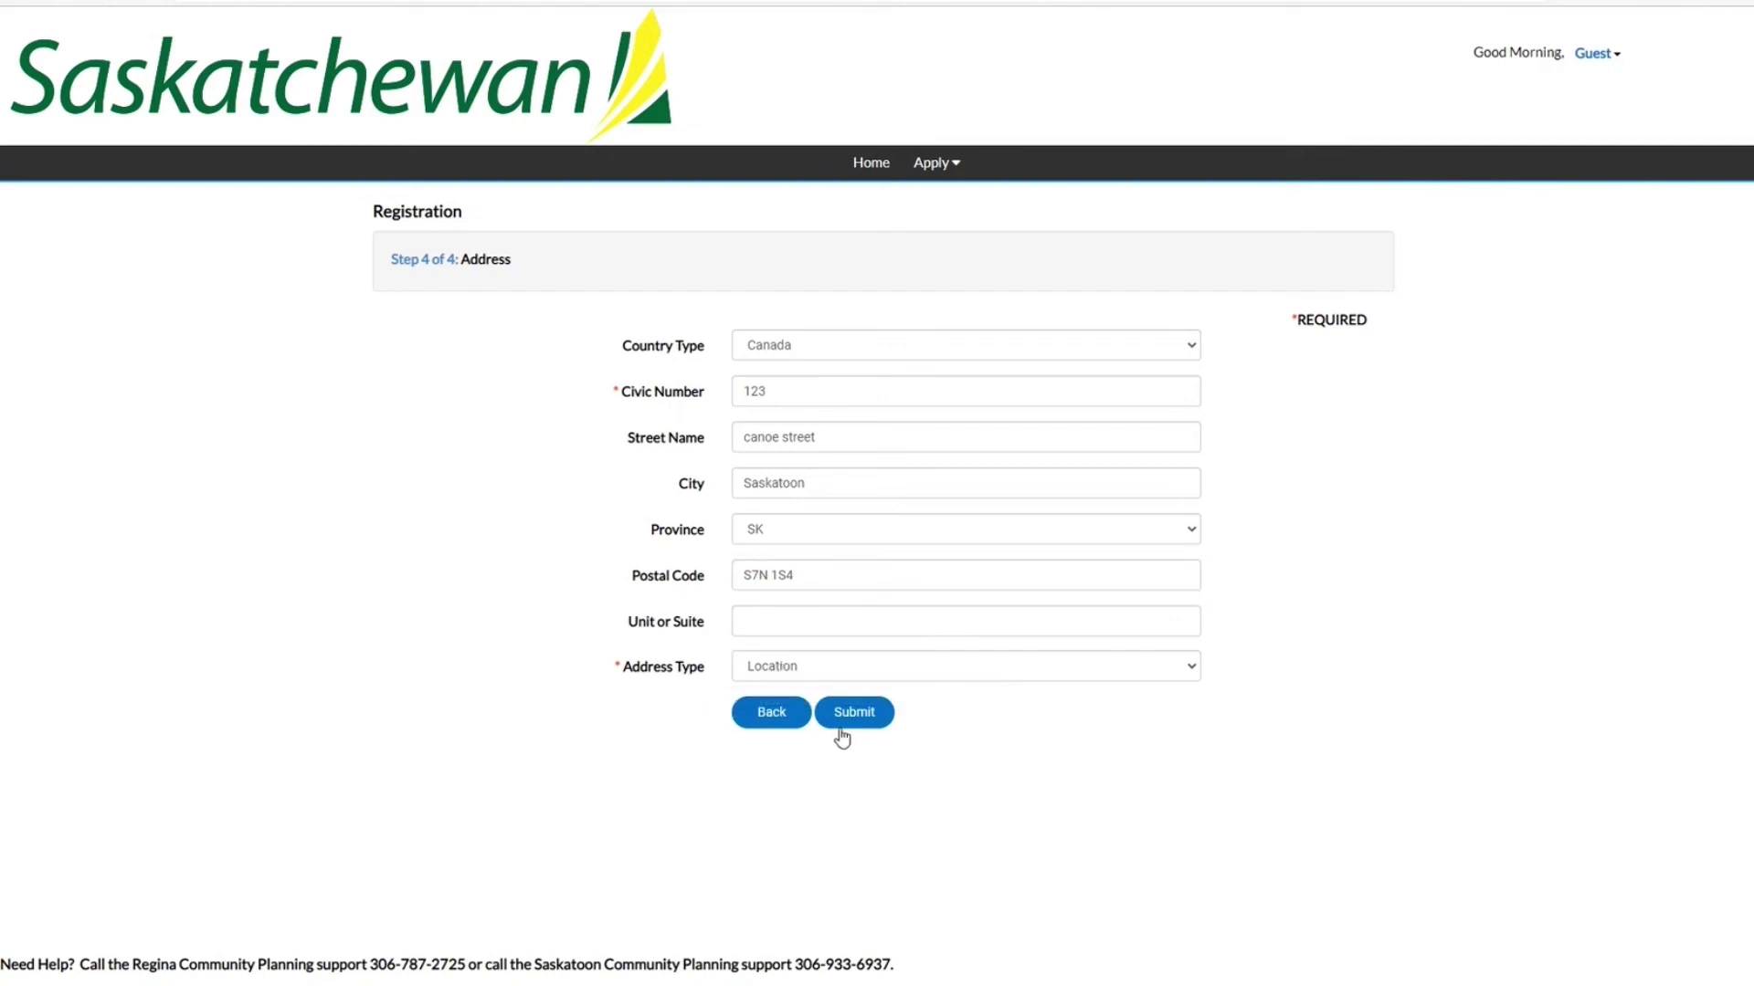